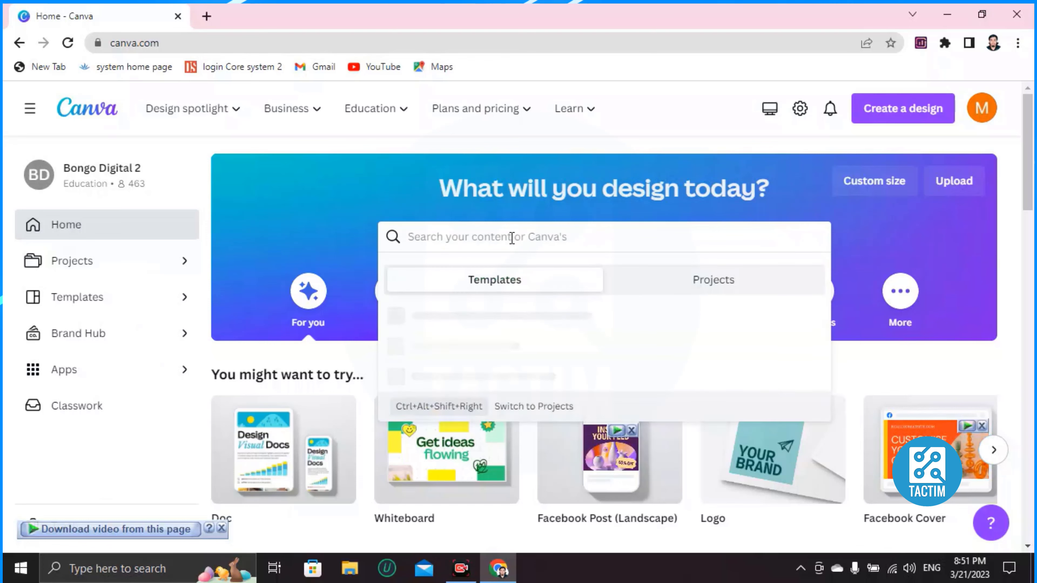
Search Canva for 'WEBSITE' and browse the 869 Website template results.
text(WEBSITE)
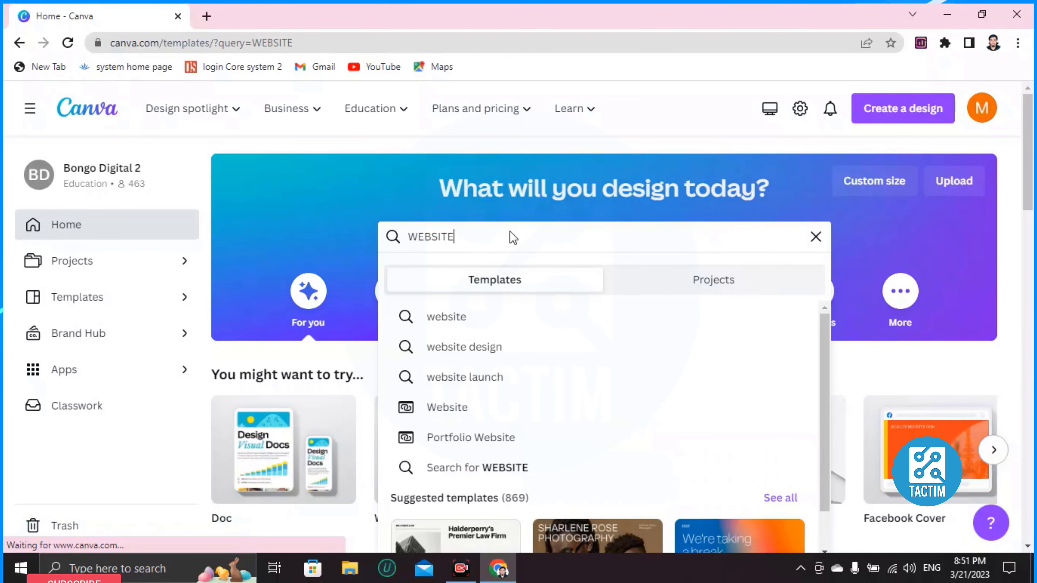
key(Return)
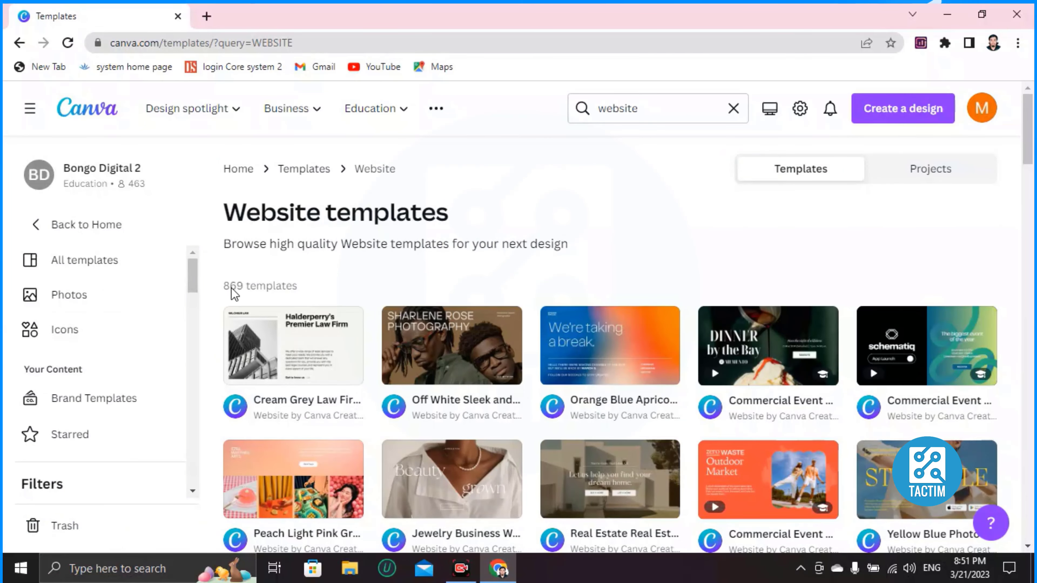
scroll(443, 351, down, 5)
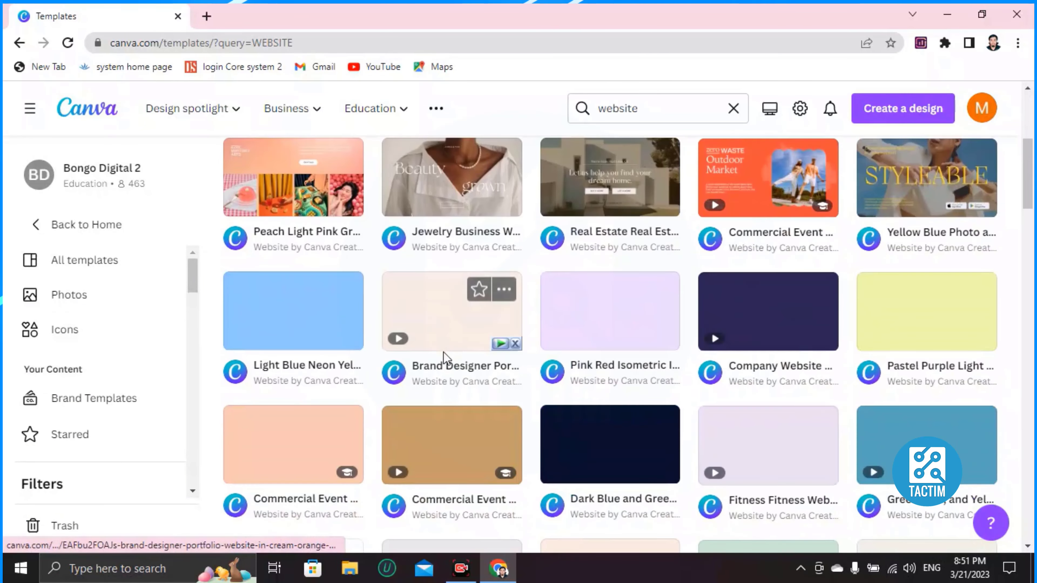
scroll(443, 351, down, 3)
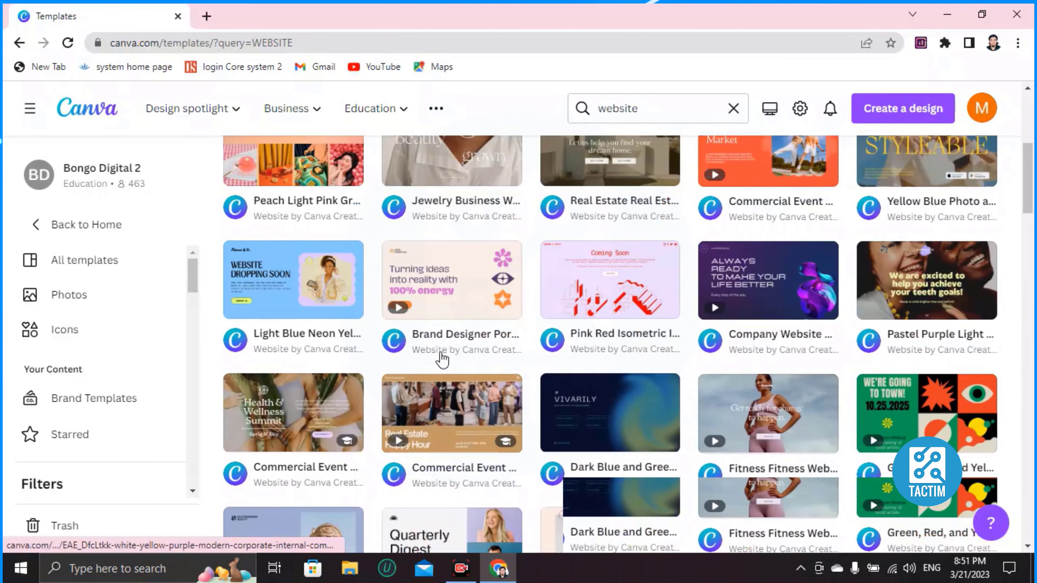
scroll(441, 359, up, 5)
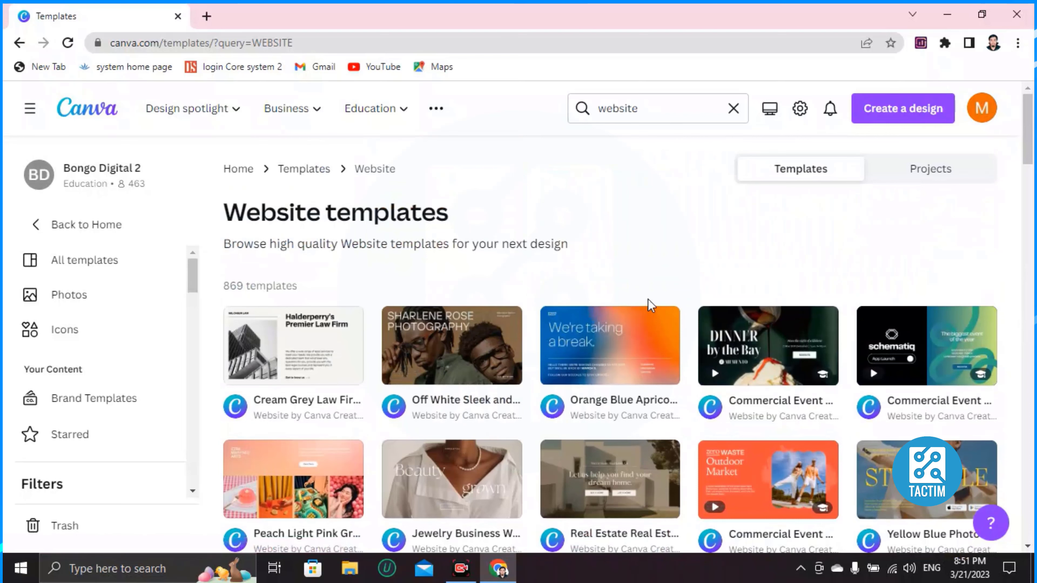
scroll(539, 291, down, 3)
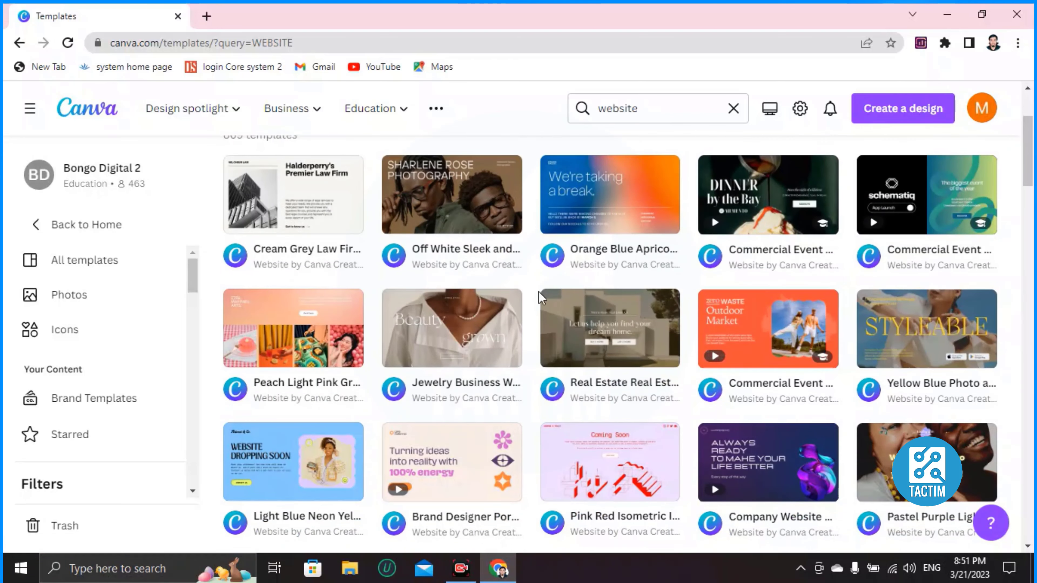
scroll(511, 311, up, 3)
mouse_move(463, 347)
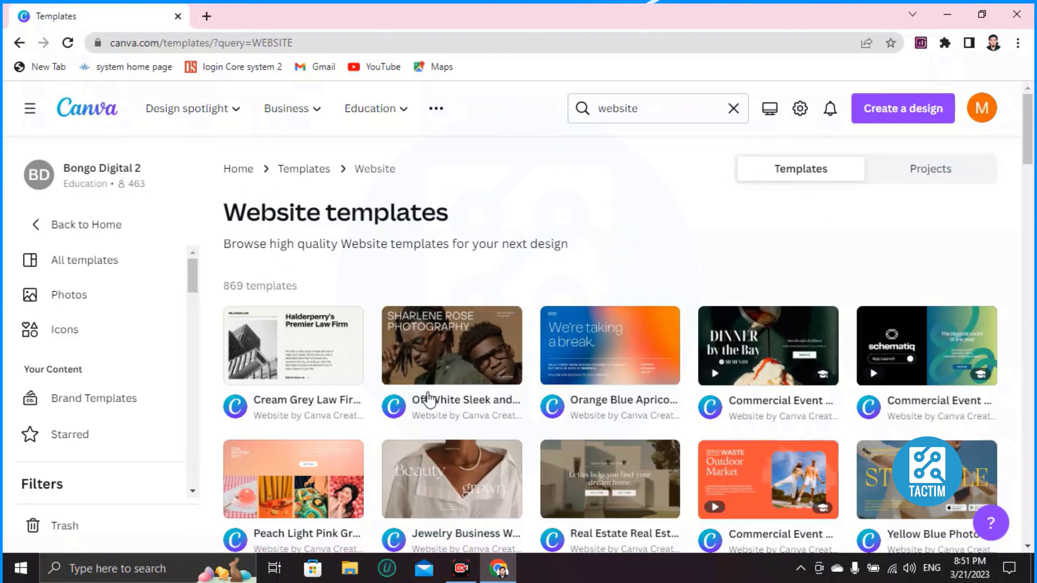
Start a new five-page design from the Off White Sleek and Simple Editorial Photography template.
click(426, 360)
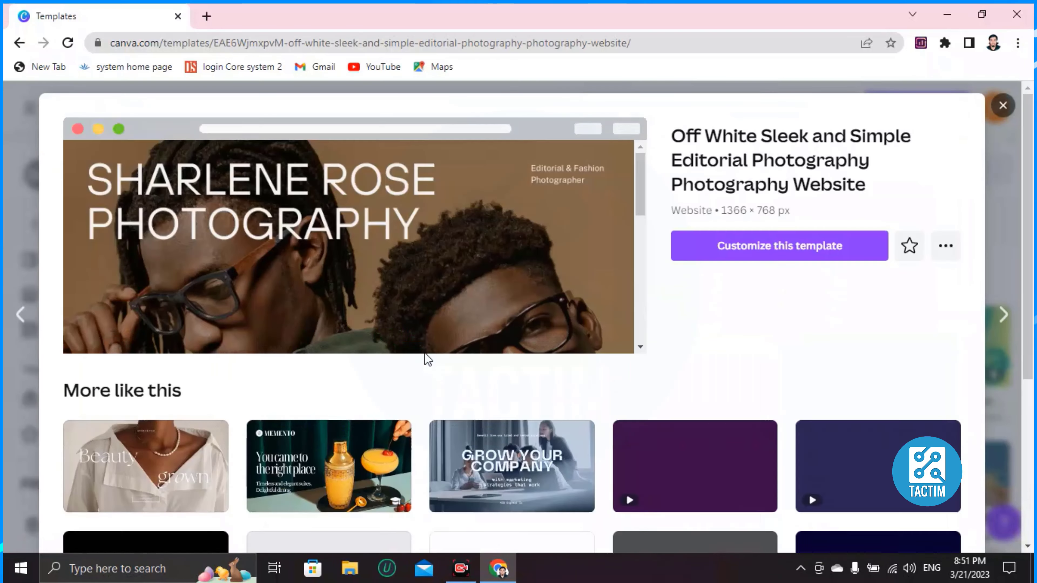
click(780, 246)
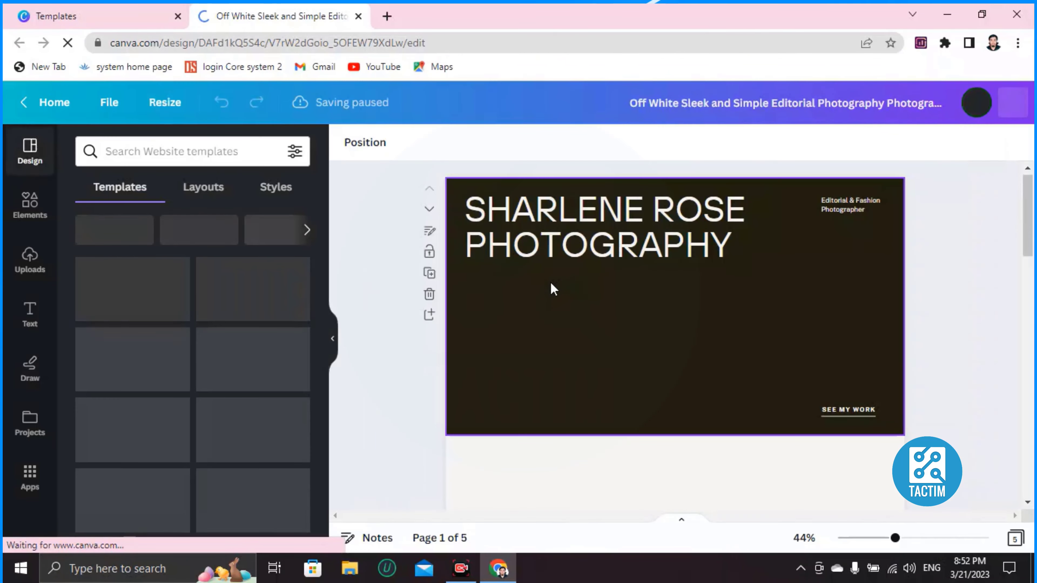
scroll(552, 282, down, 10)
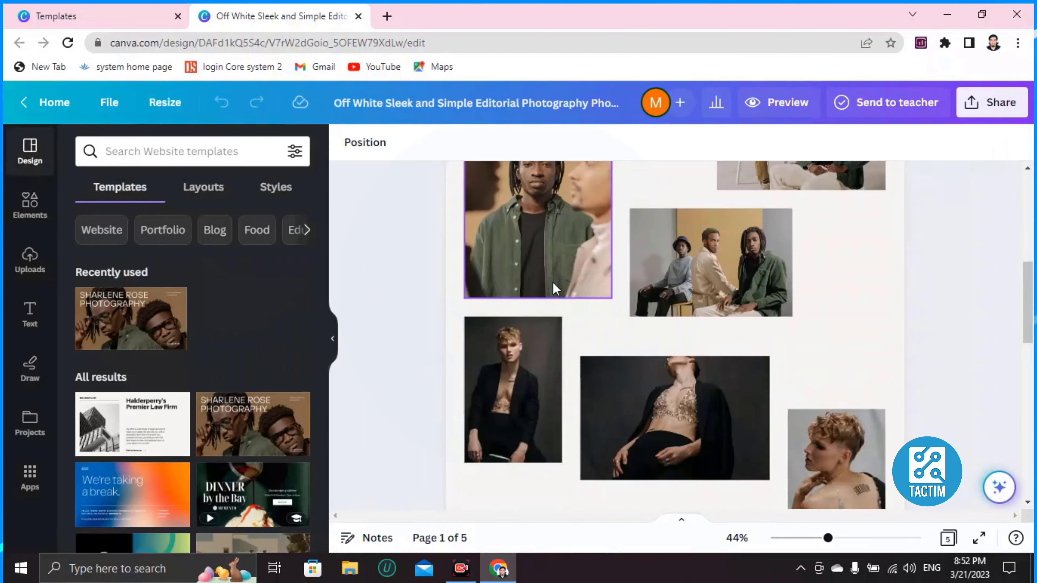
scroll(559, 300, down, 3)
scroll(559, 299, up, 15)
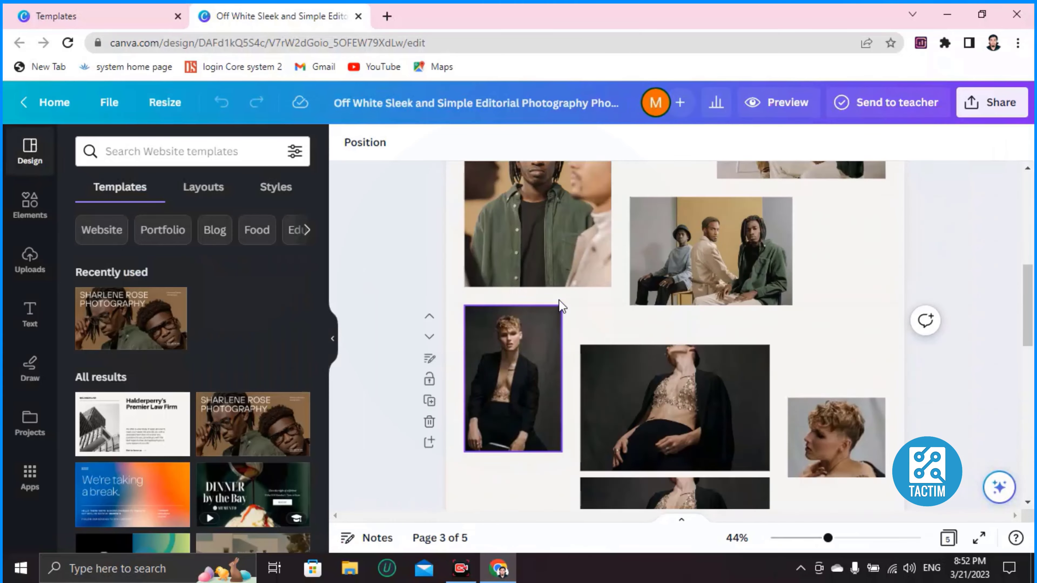
scroll(514, 302, down, 10)
scroll(515, 302, up, 12)
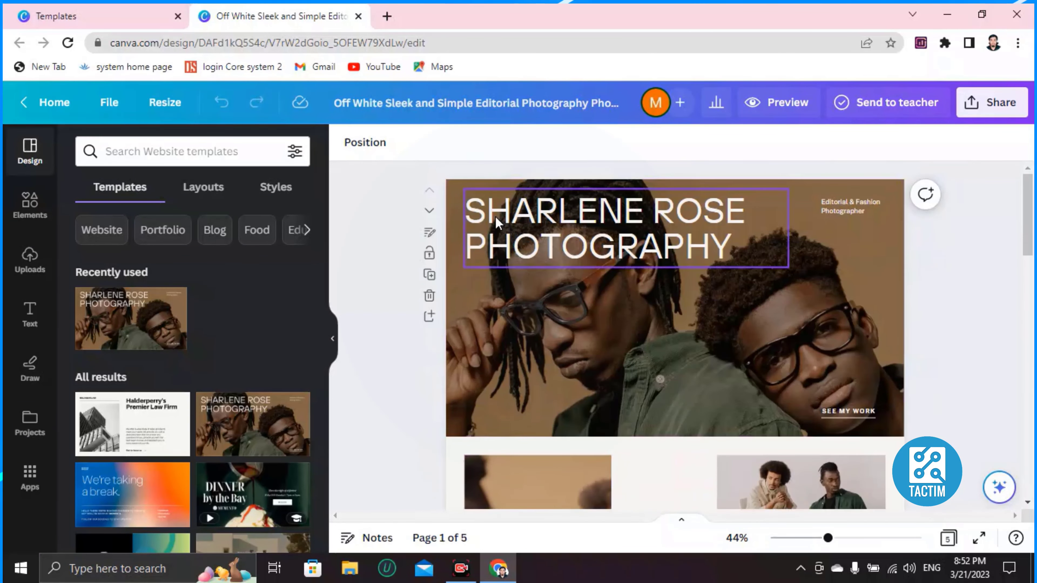
click(619, 218)
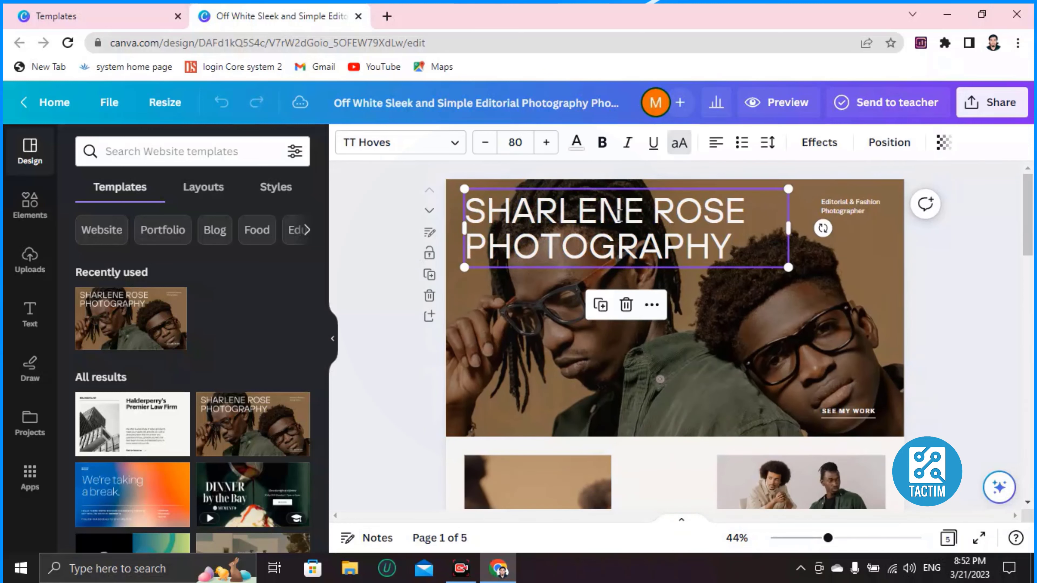
click(619, 217)
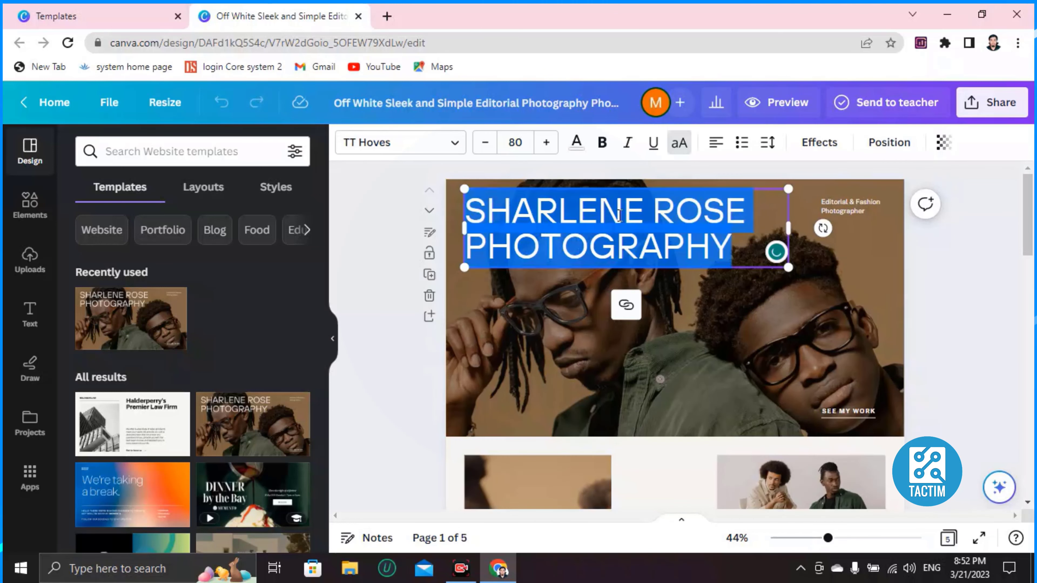
key(BackSpace)
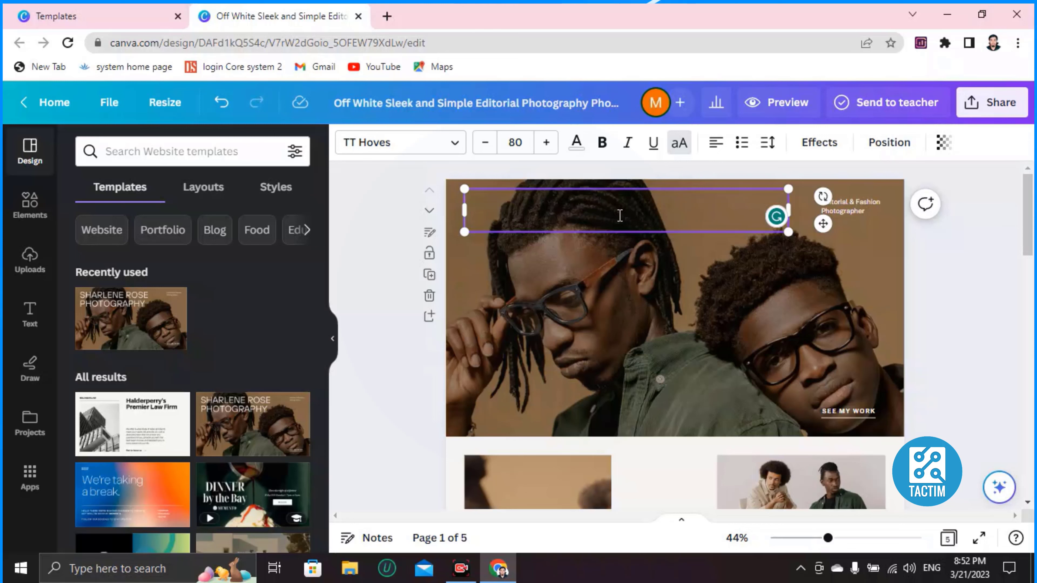
text(www.)
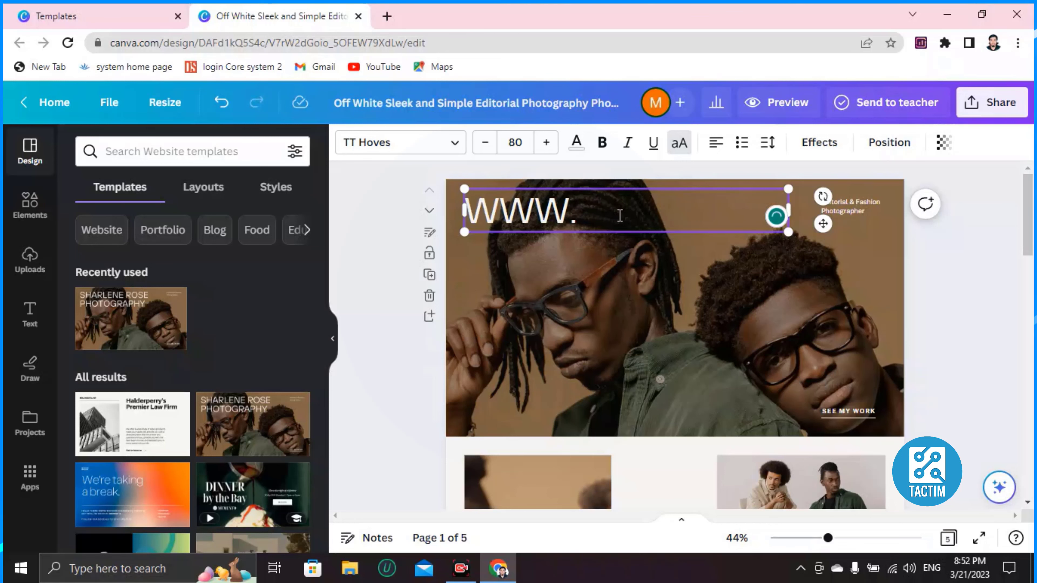
text(weedingphotoshoot.cpo)
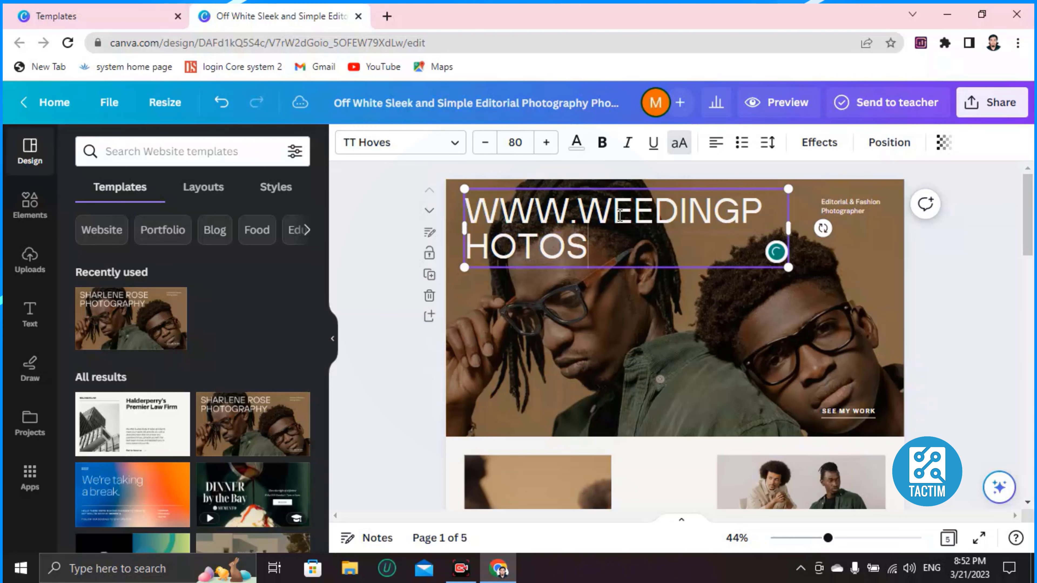
key(BackSpace)
key(BackSpace)
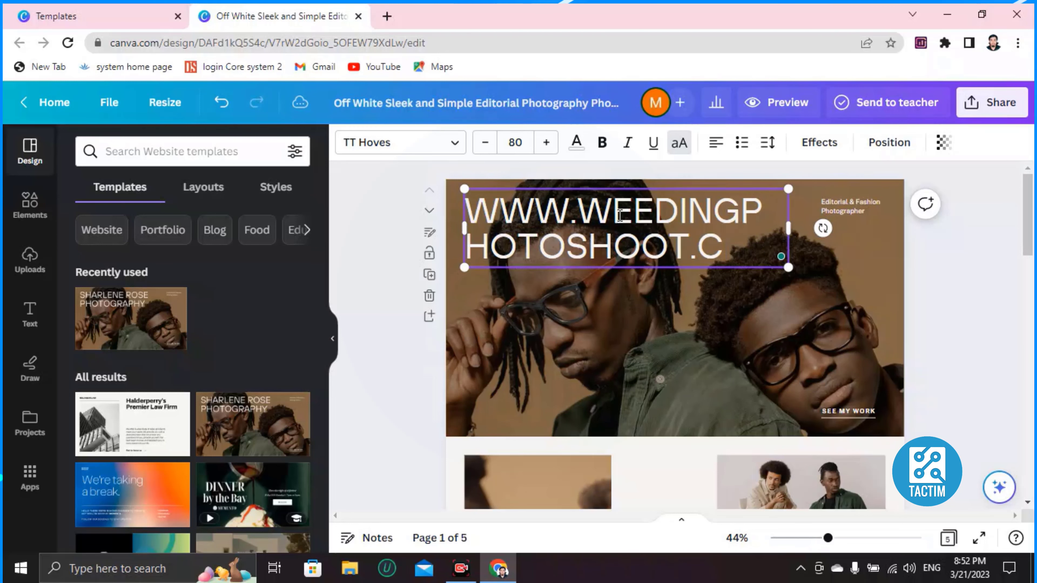
text(om)
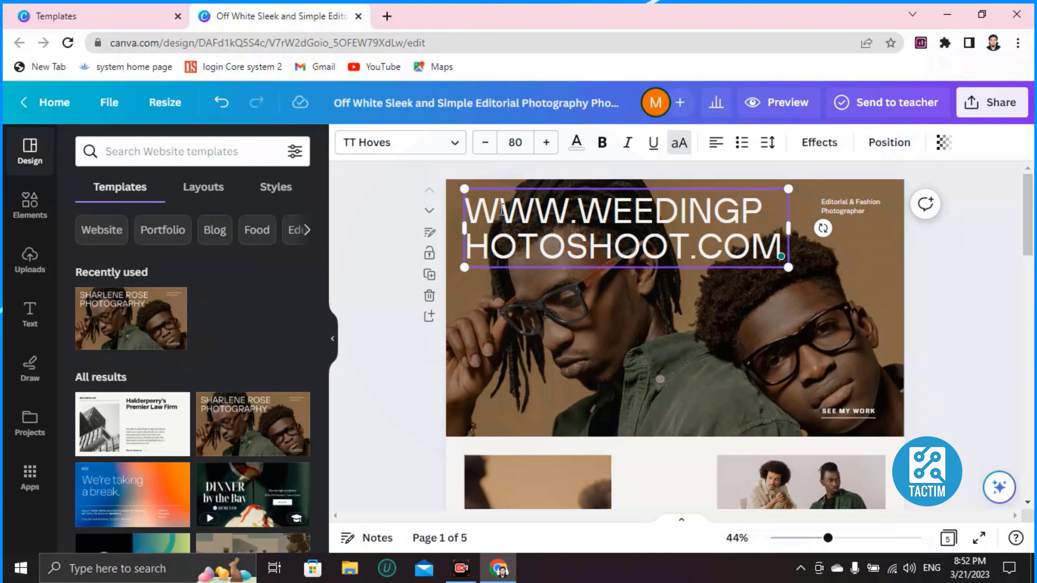
Shrink the new headline's font size down to 56.
drag(476, 200, 778, 255)
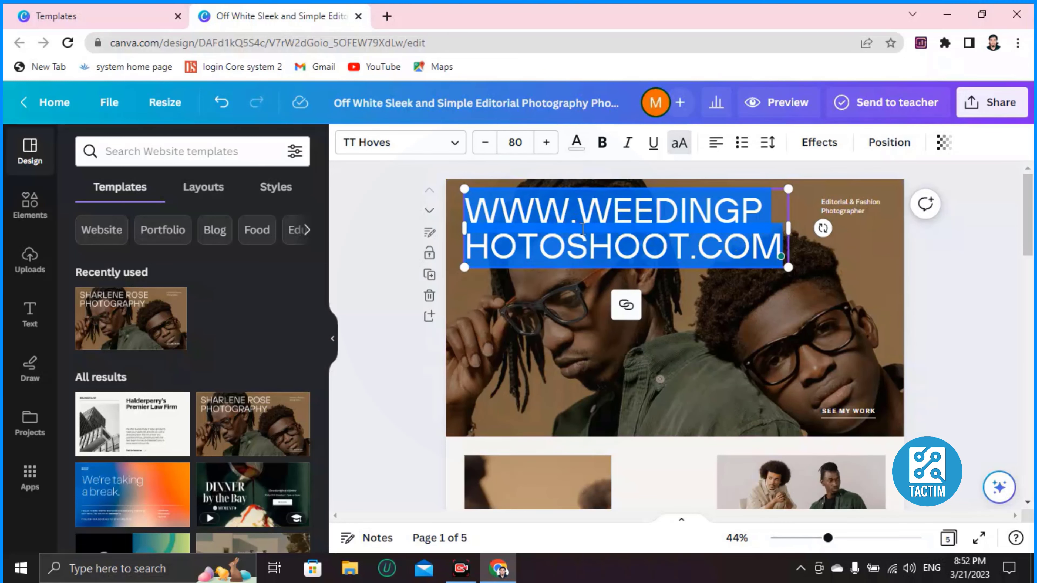
click(486, 148)
click(486, 149)
click(486, 149)
click(486, 149)
click(486, 149)
click(486, 149)
click(486, 149)
click(486, 149)
click(486, 149)
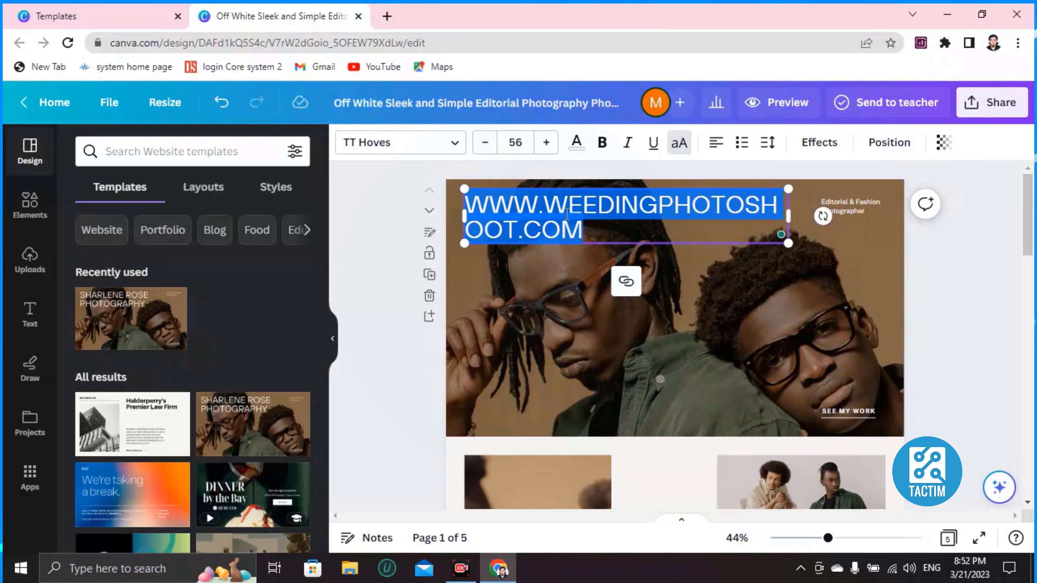
Colour the headline text violet (#5e17eb).
click(574, 147)
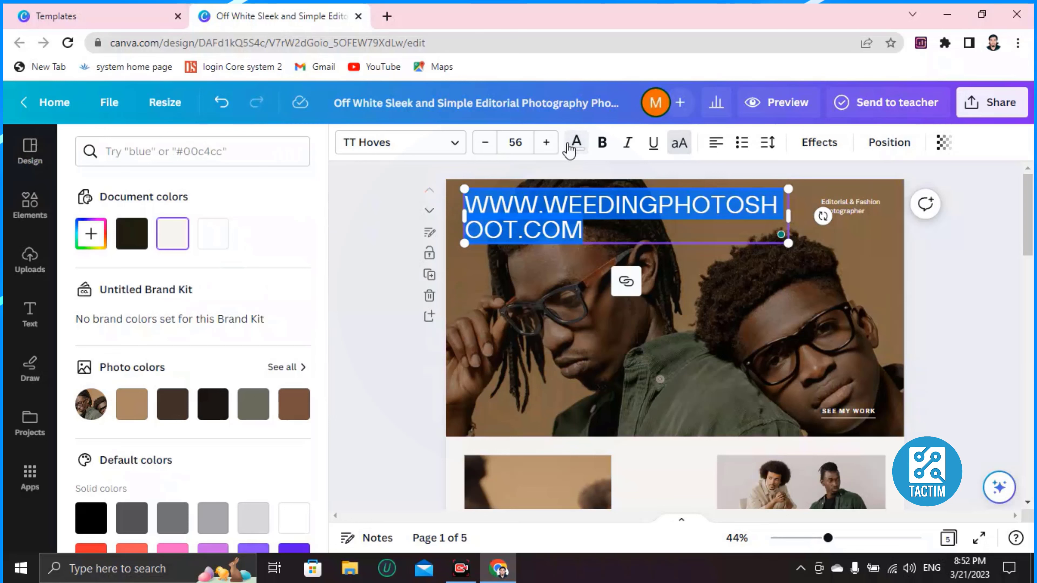
scroll(241, 247, down, 4)
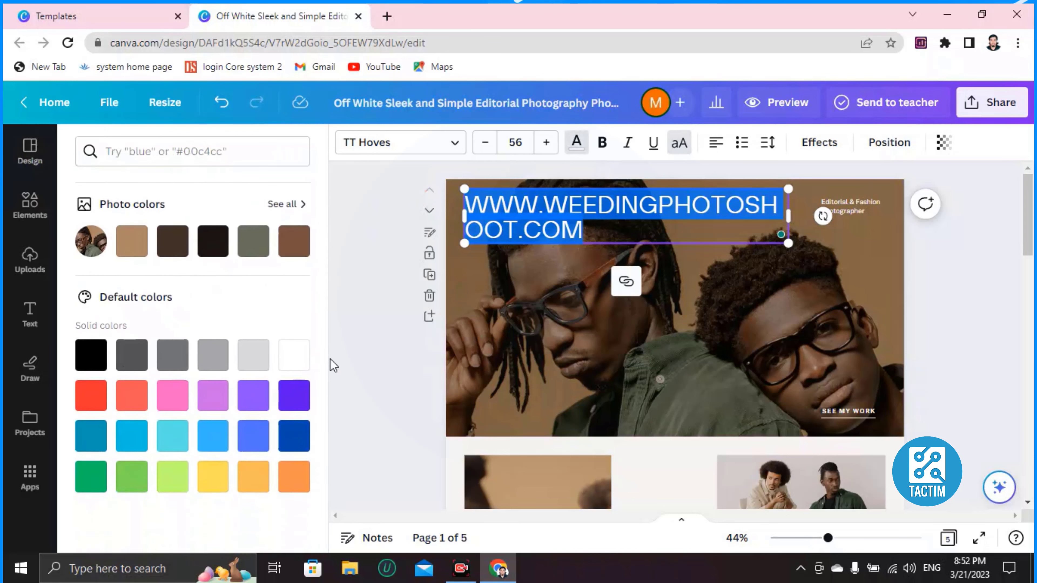
click(287, 396)
click(606, 299)
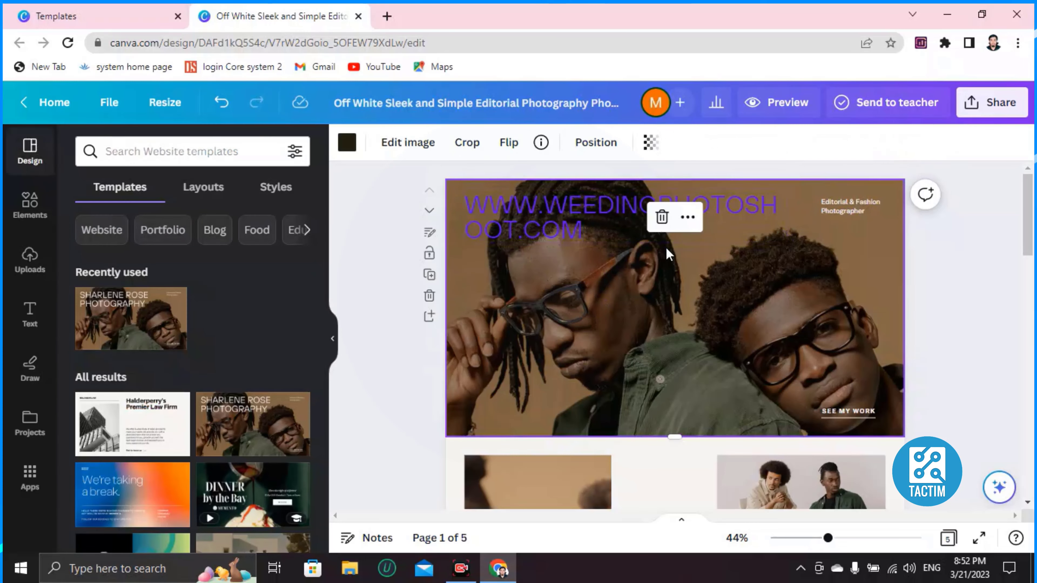
Delete the tall close-up photo of two men from the left of page 2.
scroll(584, 326, down, 8)
scroll(582, 327, up, 3)
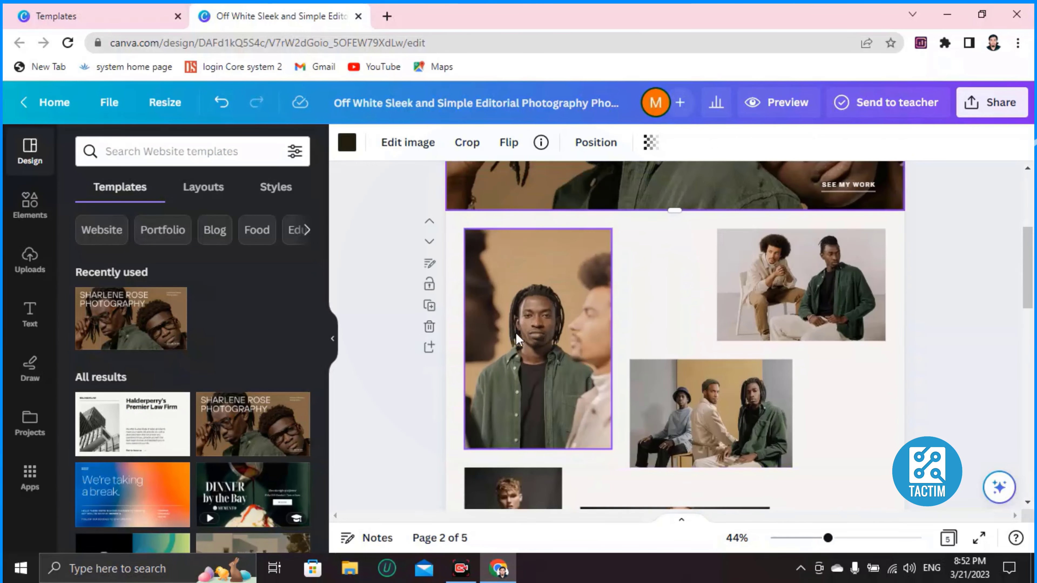
scroll(653, 363, down, 5)
scroll(649, 355, up, 3)
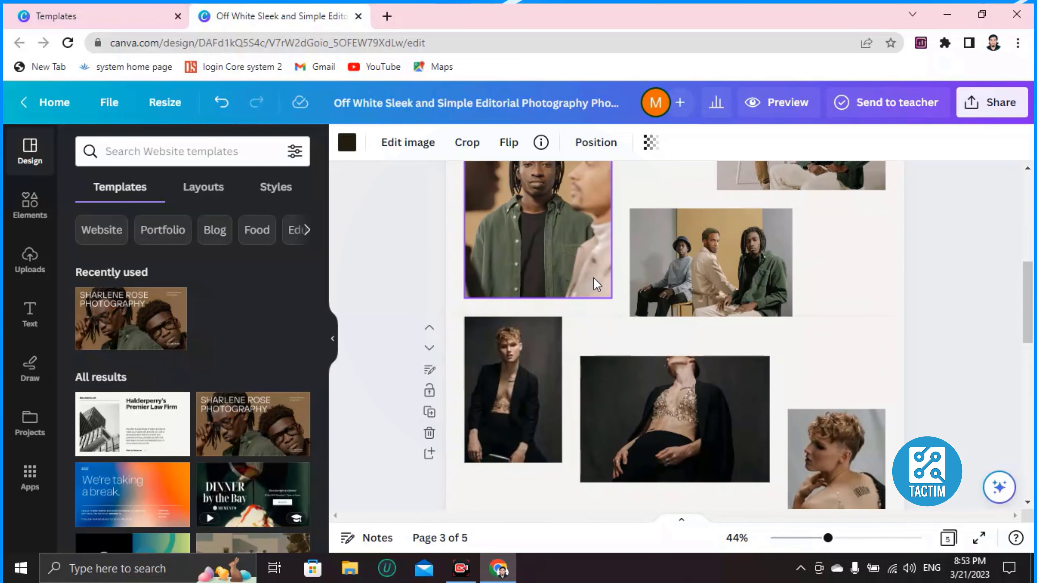
scroll(597, 285, up, 3)
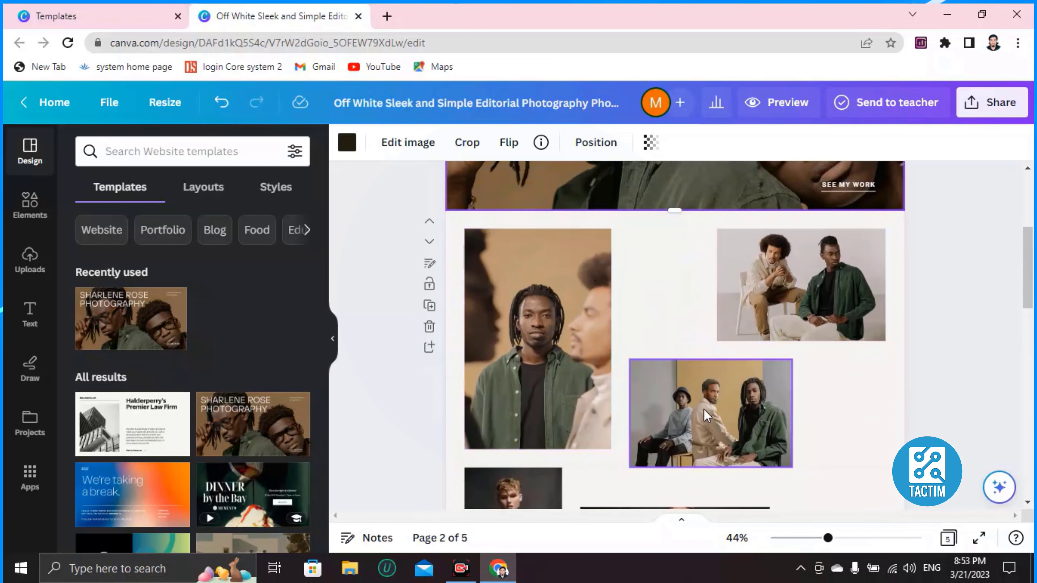
click(538, 312)
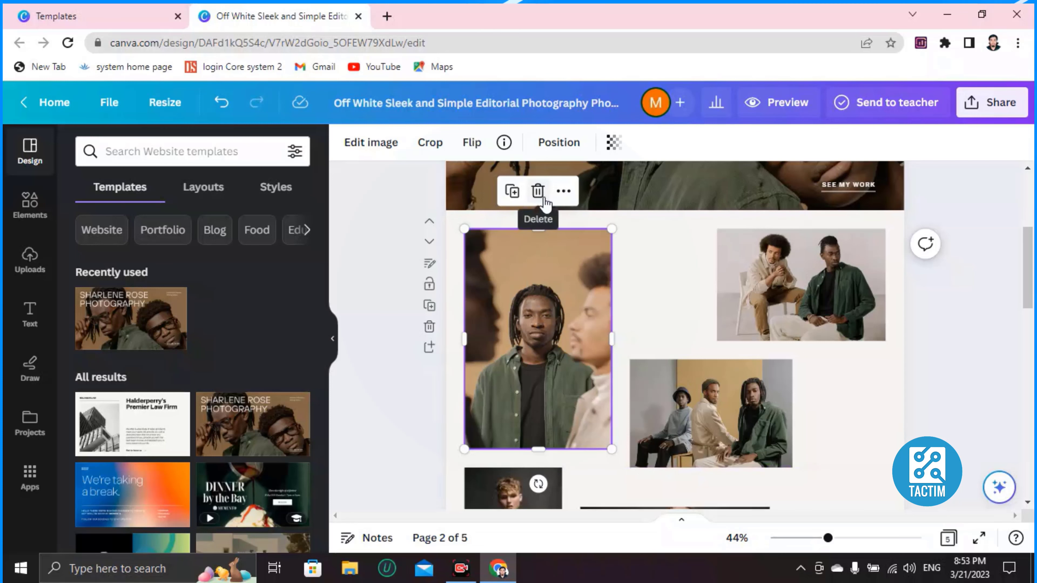
click(539, 191)
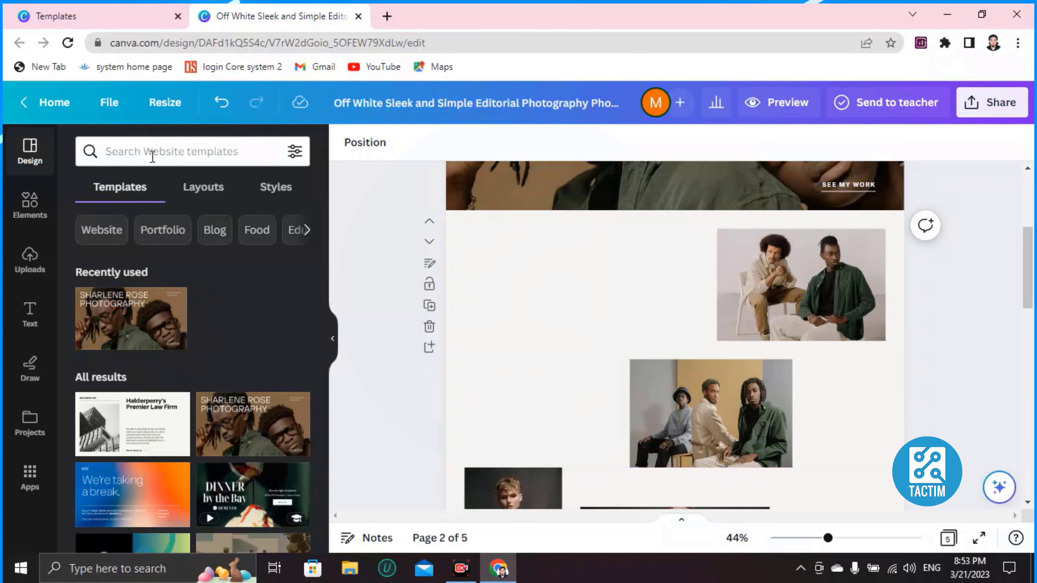
Upload the portrait photo from the computer and add it to page 2.
click(29, 270)
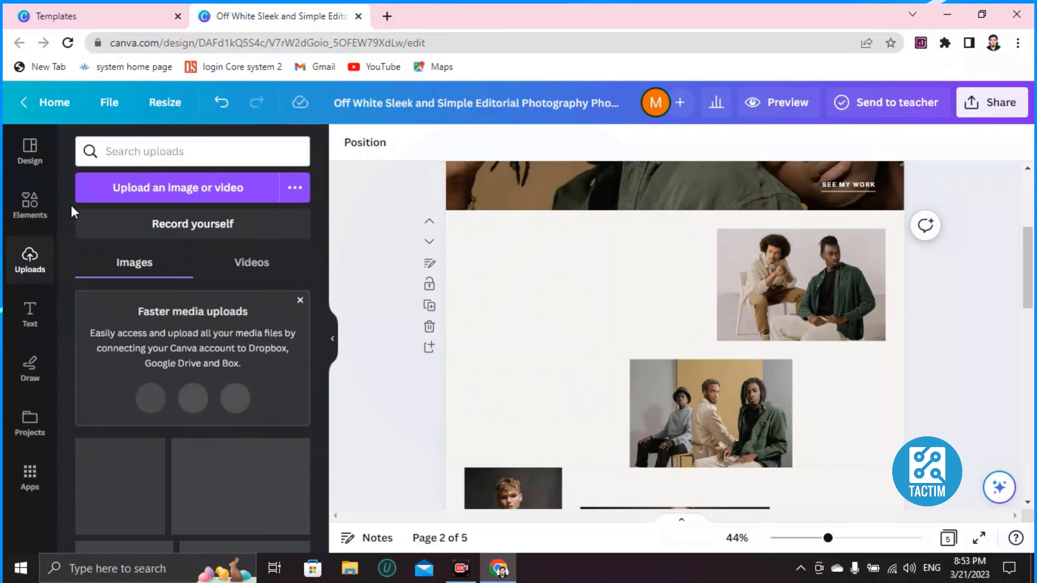
click(153, 195)
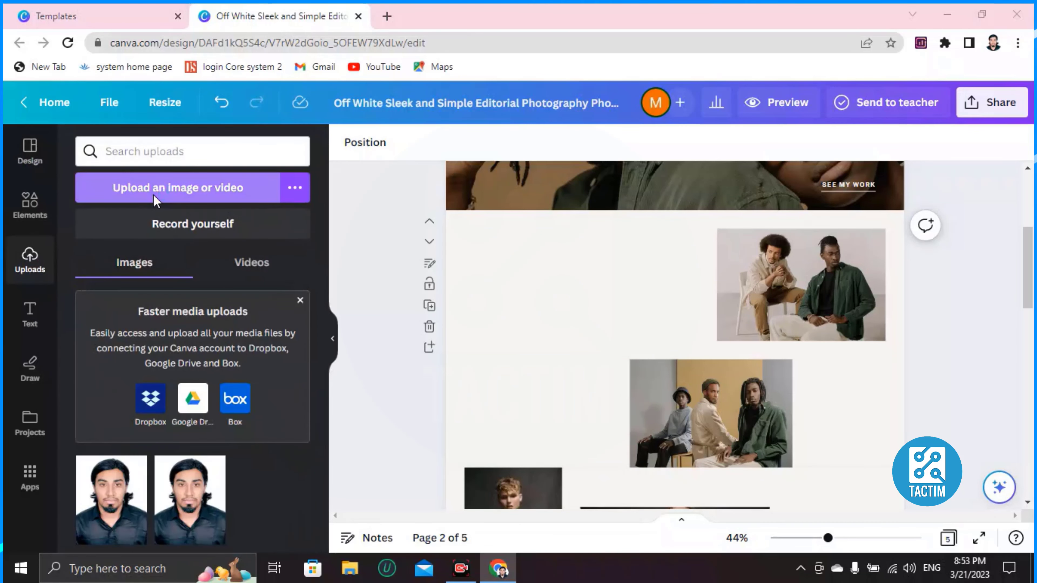
click(500, 16)
click(123, 516)
click(124, 514)
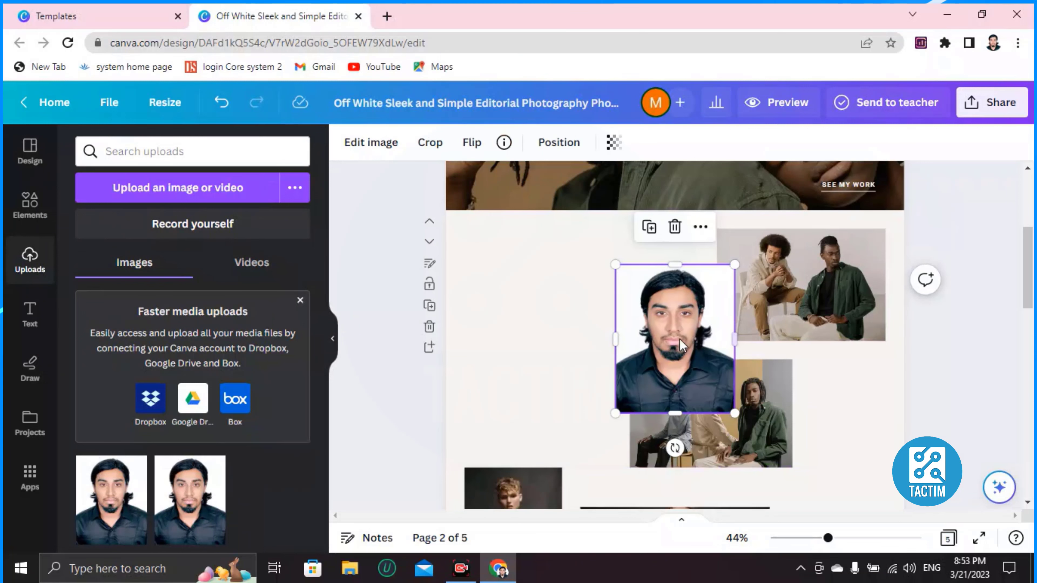
Move the portrait to page 2's top-left corner and enlarge it.
drag(680, 339, 507, 287)
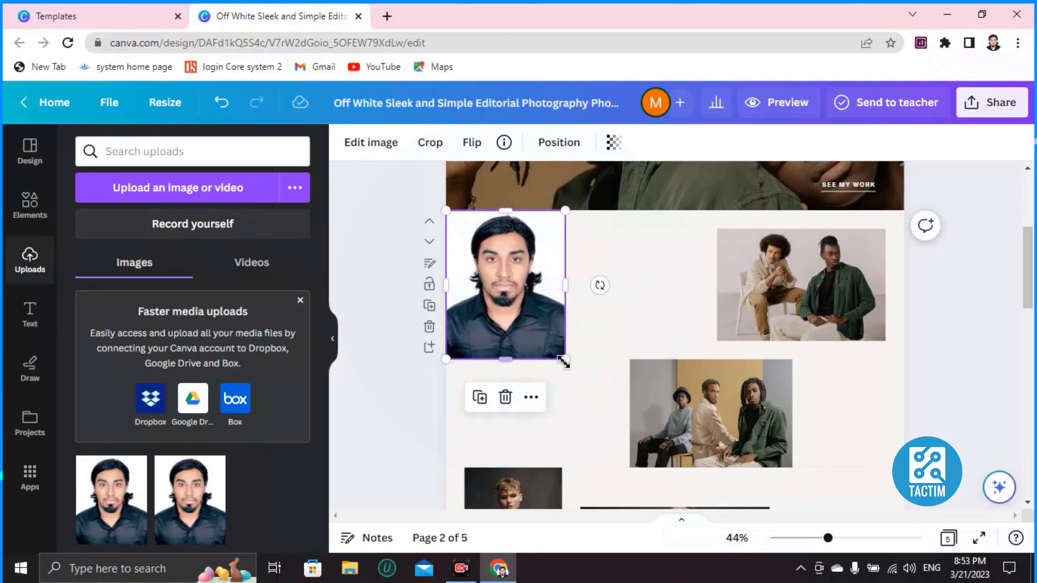
drag(565, 362, 579, 448)
scroll(544, 347, up, 2)
scroll(572, 359, down, 4)
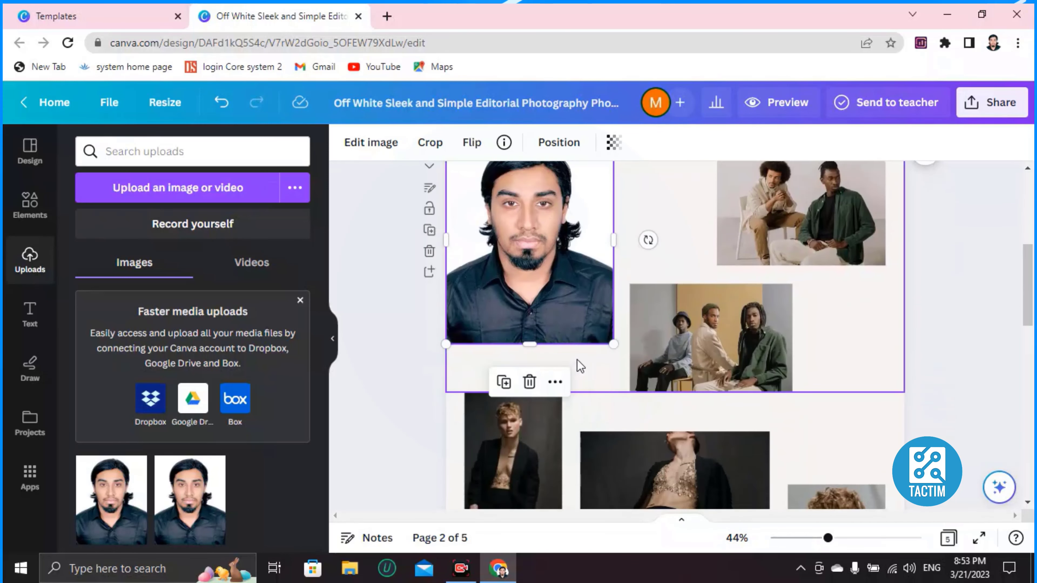
drag(613, 344, 570, 295)
Scroll down through the pages and select the contact page's background.
scroll(566, 300, up, 1)
scroll(552, 362, up, 2)
scroll(592, 356, down, 5)
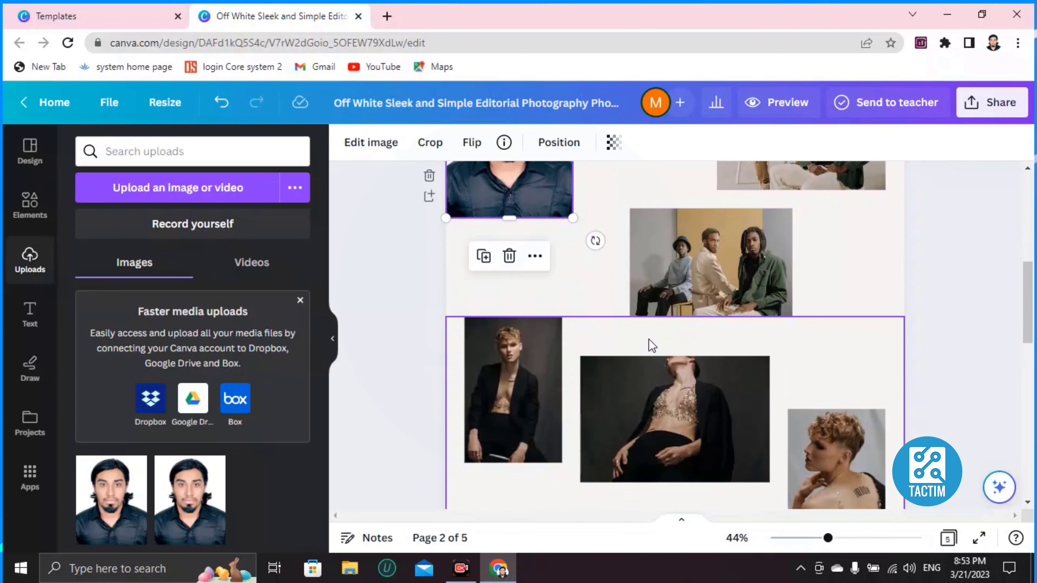
scroll(652, 338, up, 5)
click(753, 345)
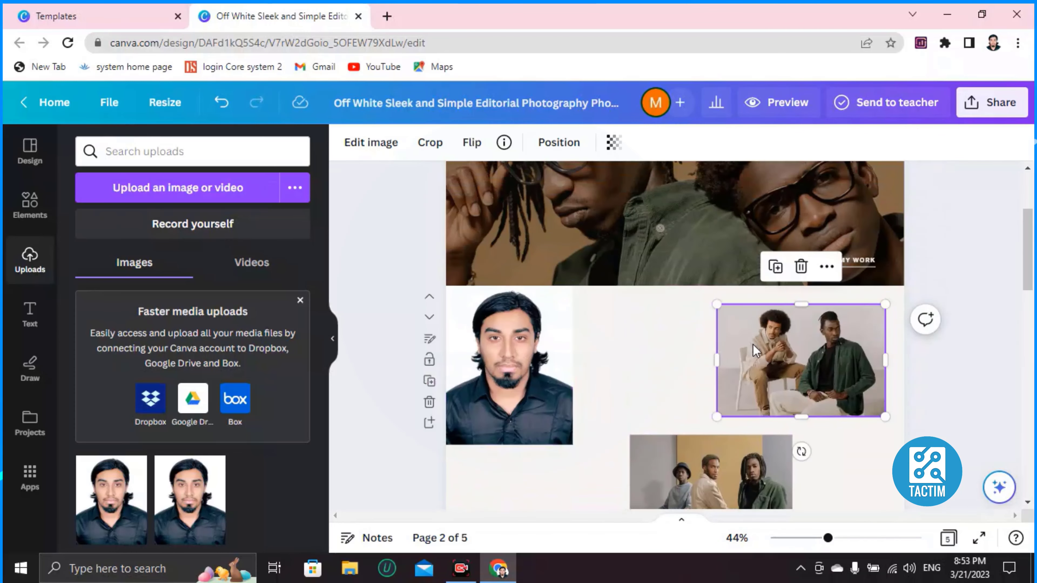
scroll(747, 358, down, 6)
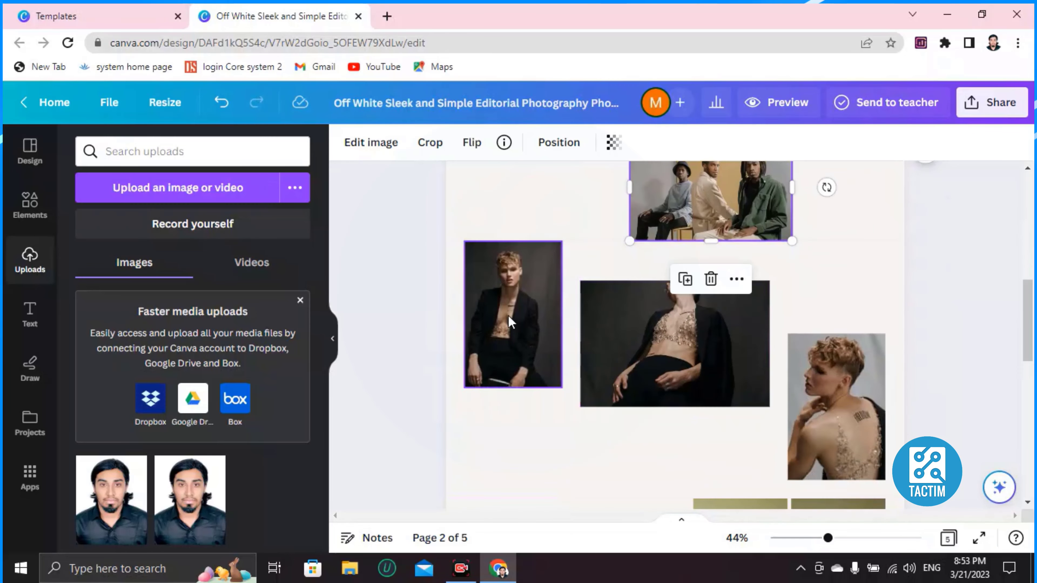
click(508, 316)
scroll(691, 322, down, 2)
click(691, 322)
scroll(782, 326, down, 8)
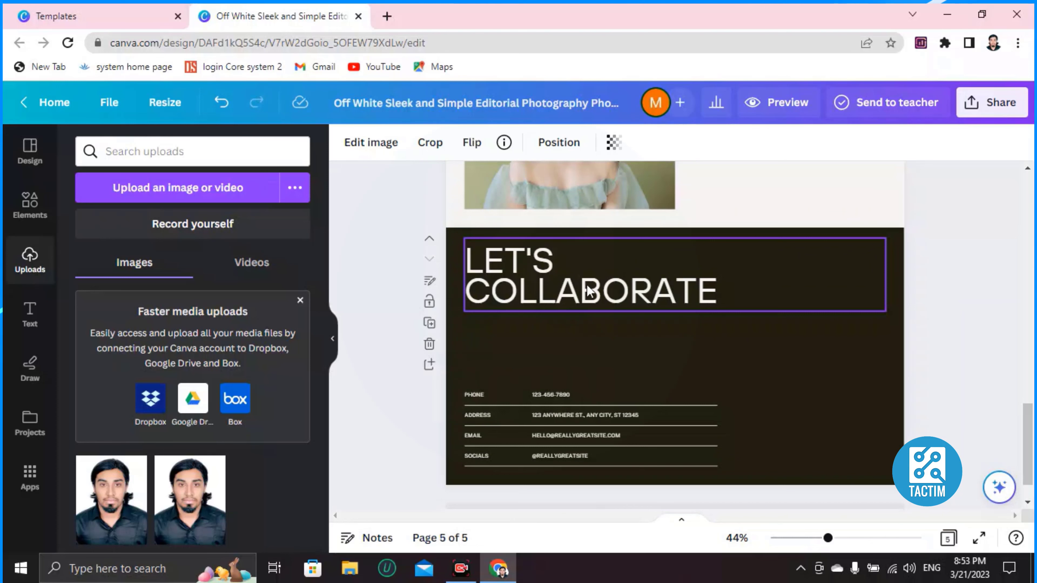
click(845, 324)
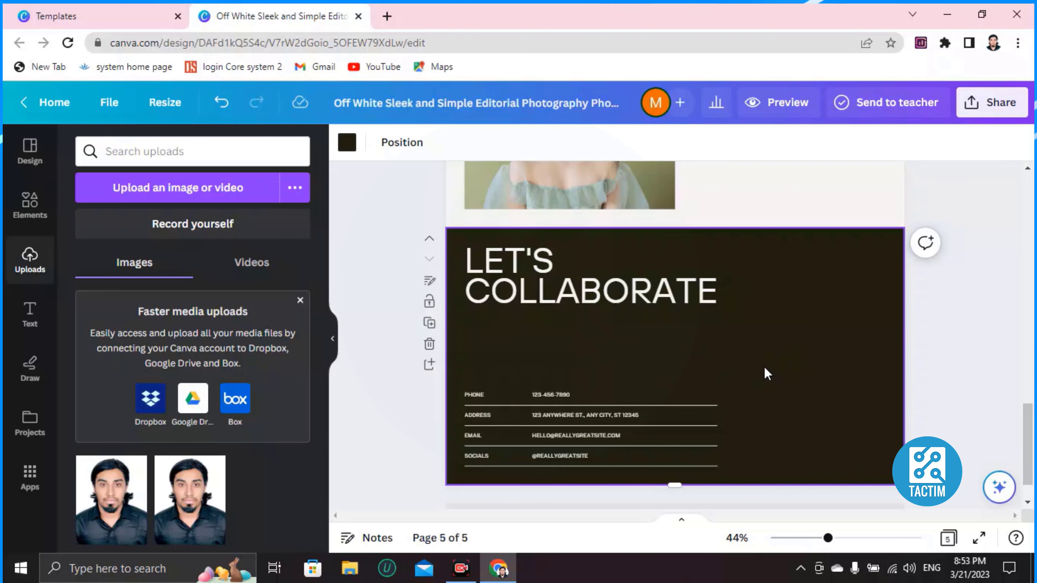
After trying red, coral and pink, give page 5 a black-to-gold gradient background.
click(348, 143)
scroll(149, 316, down, 5)
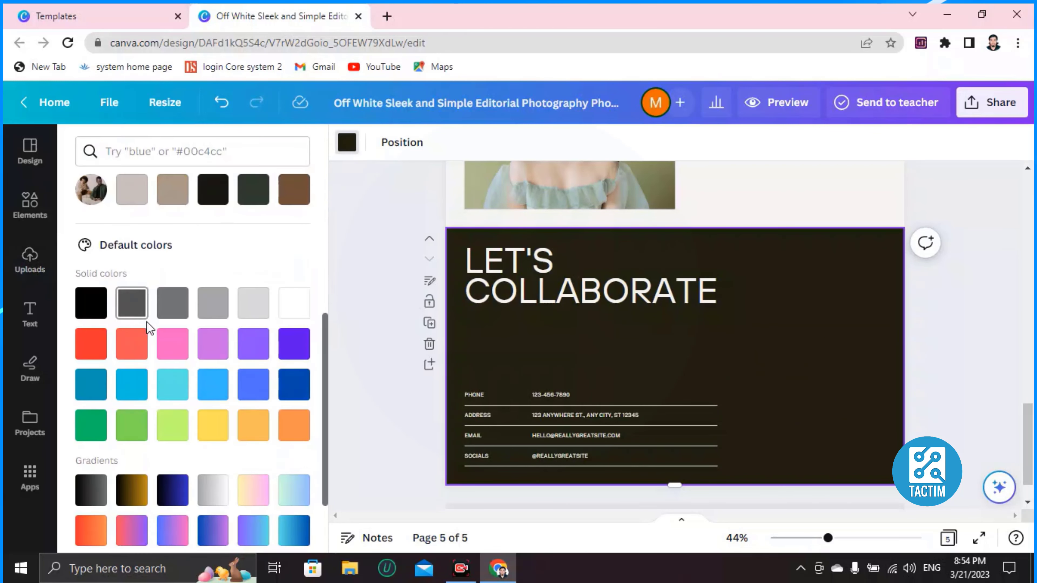
click(98, 355)
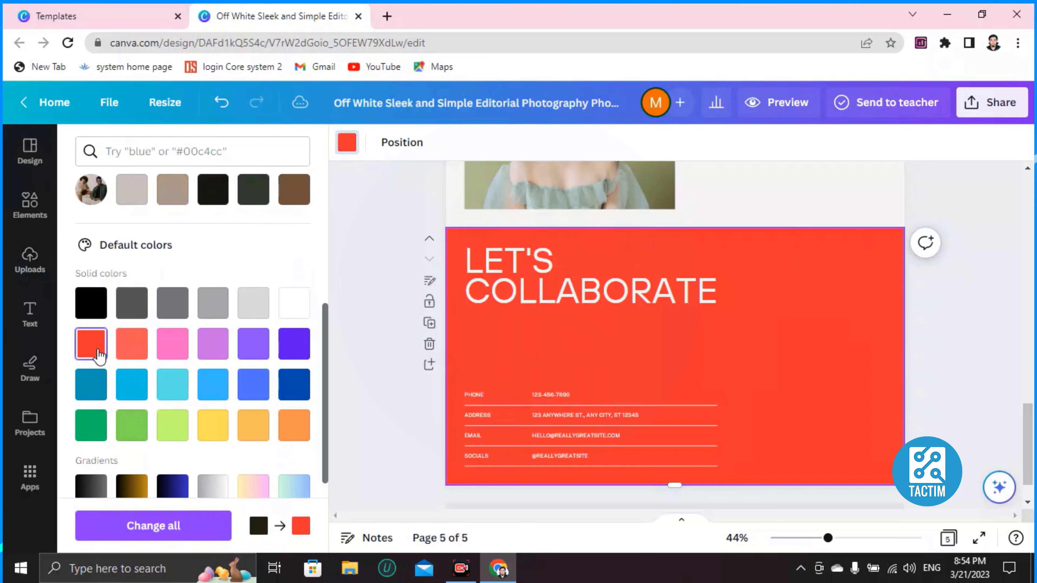
click(130, 347)
click(179, 345)
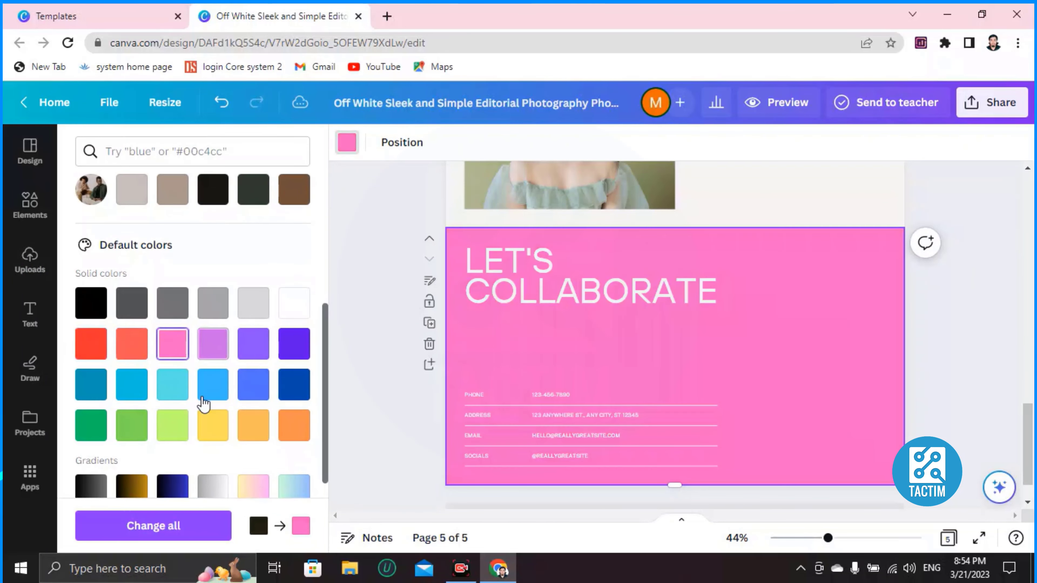
click(136, 487)
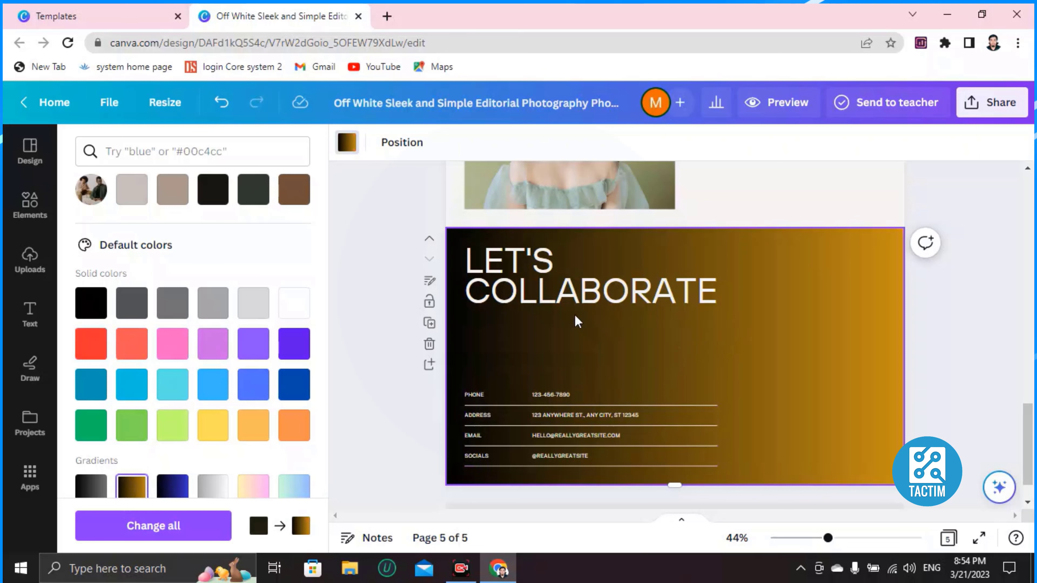
click(535, 283)
click(521, 278)
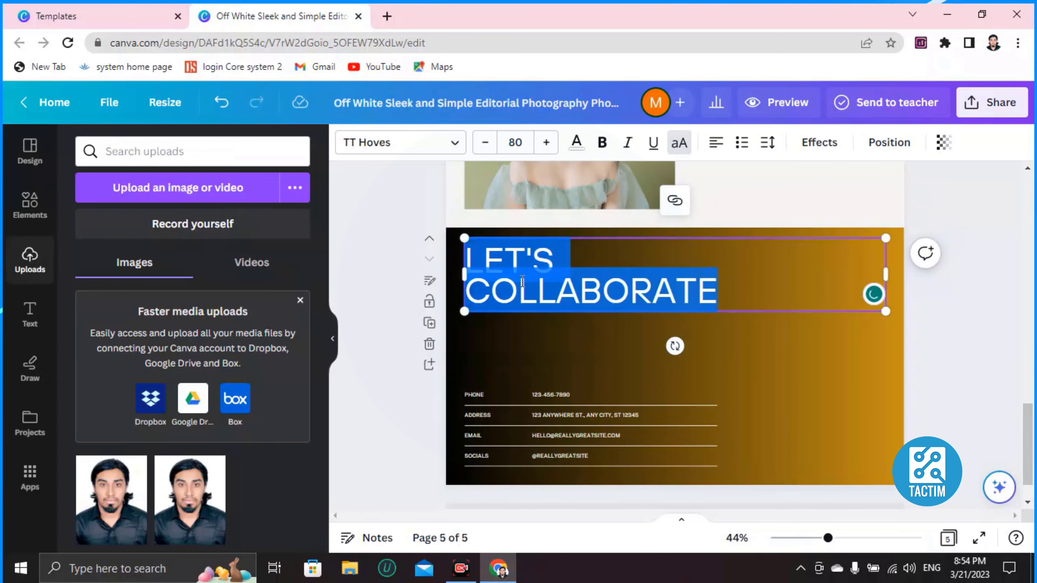
Change the LET'S COLLABORATE heading to 'SKCSJKCNSJNJC' and inspect the contact table.
key(BackSpace)
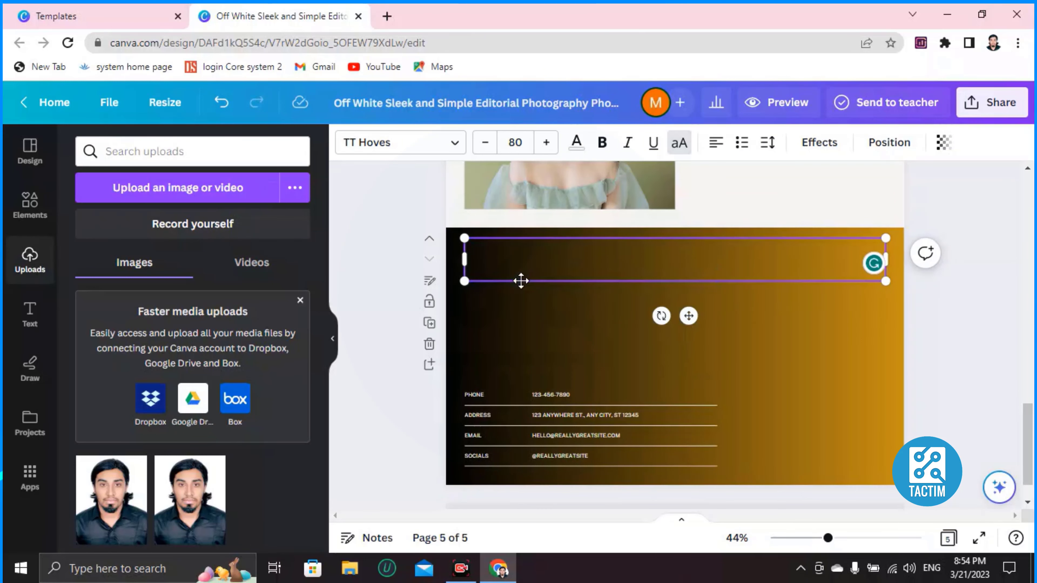
text(SKCSJKCNSJNJC)
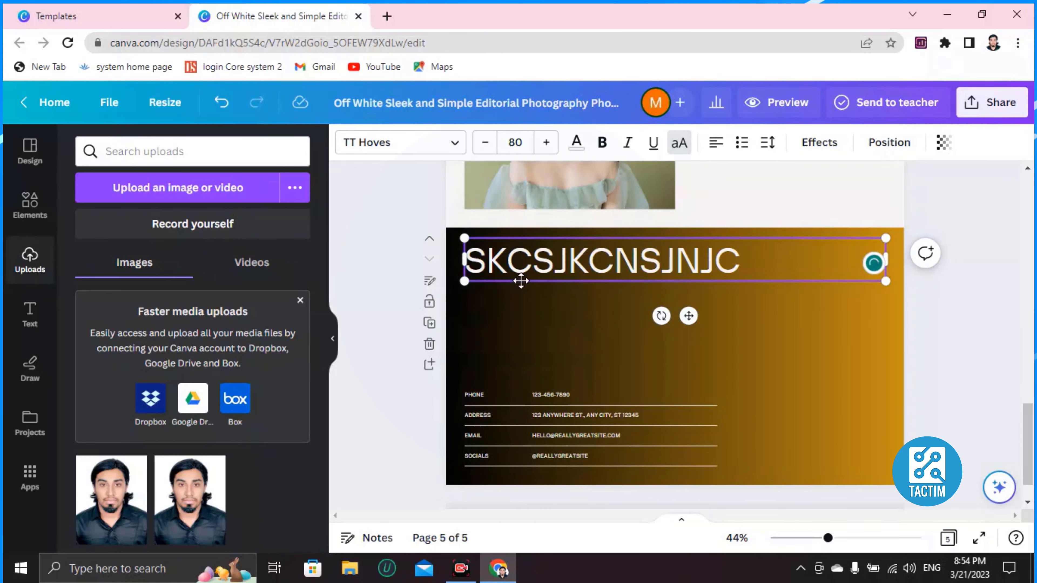
click(517, 419)
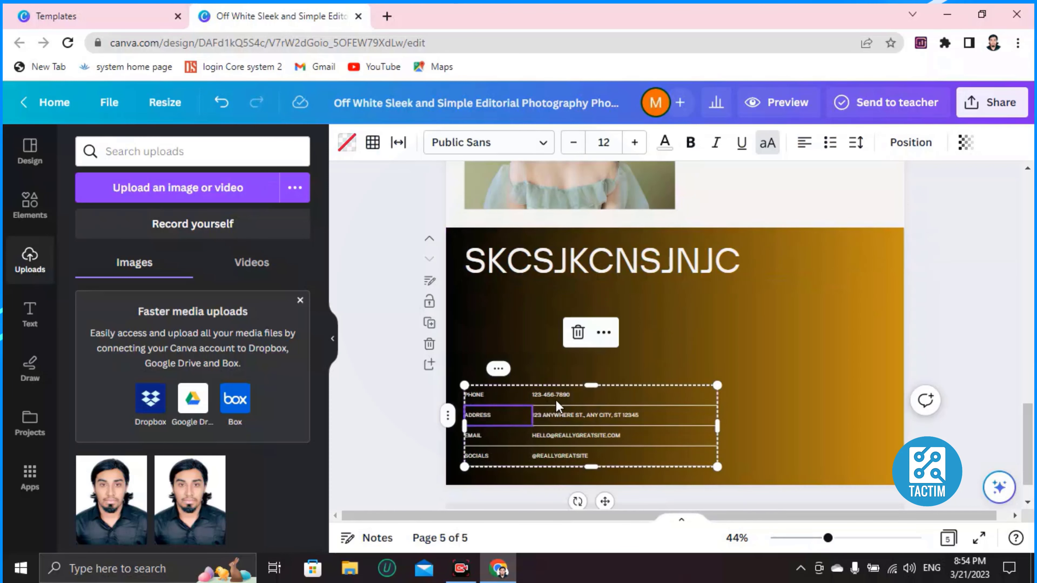
click(672, 413)
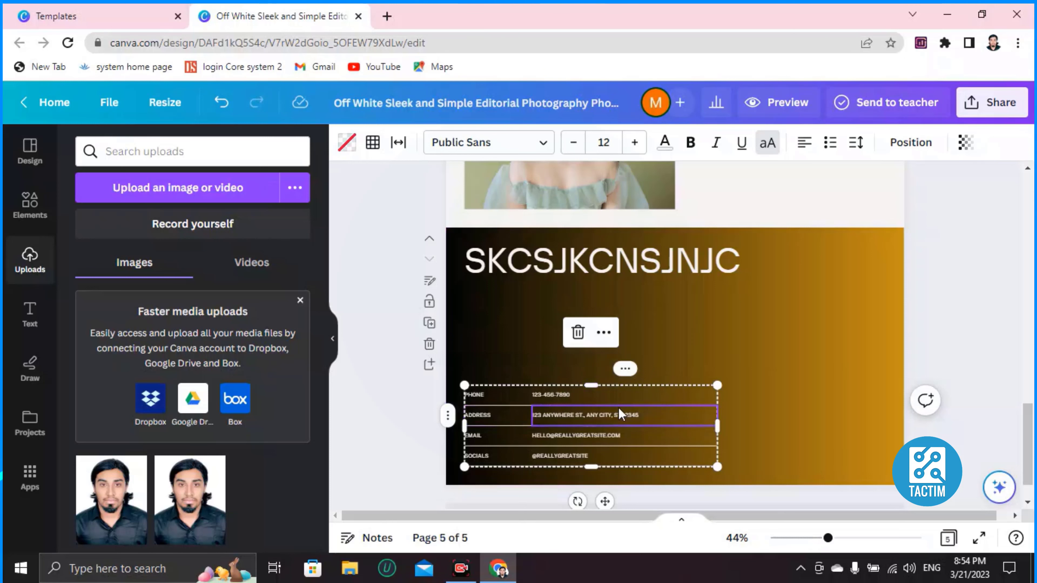
scroll(619, 415, up, 2)
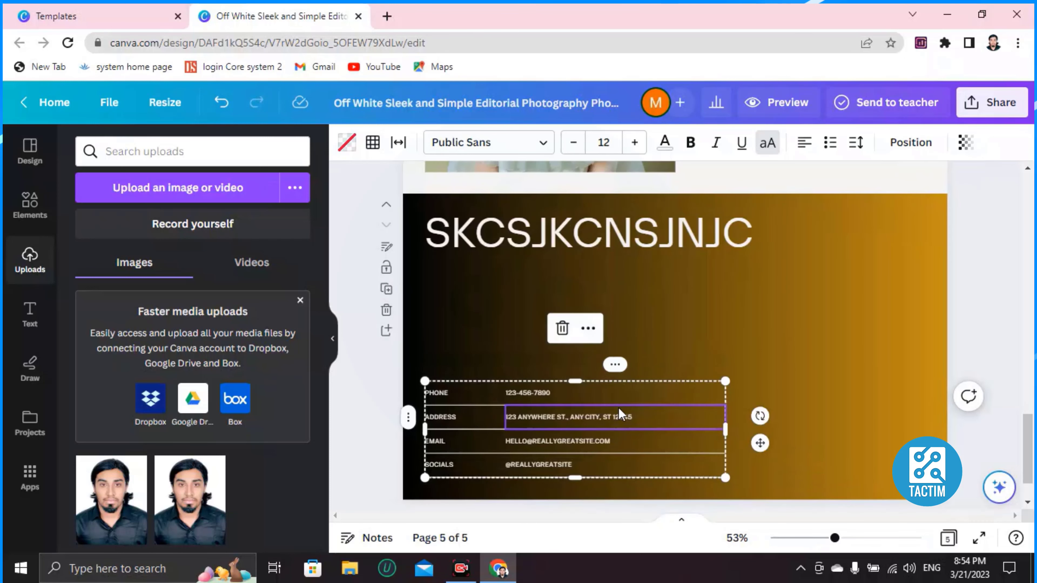
scroll(620, 414, up, 3)
scroll(621, 409, up, 2)
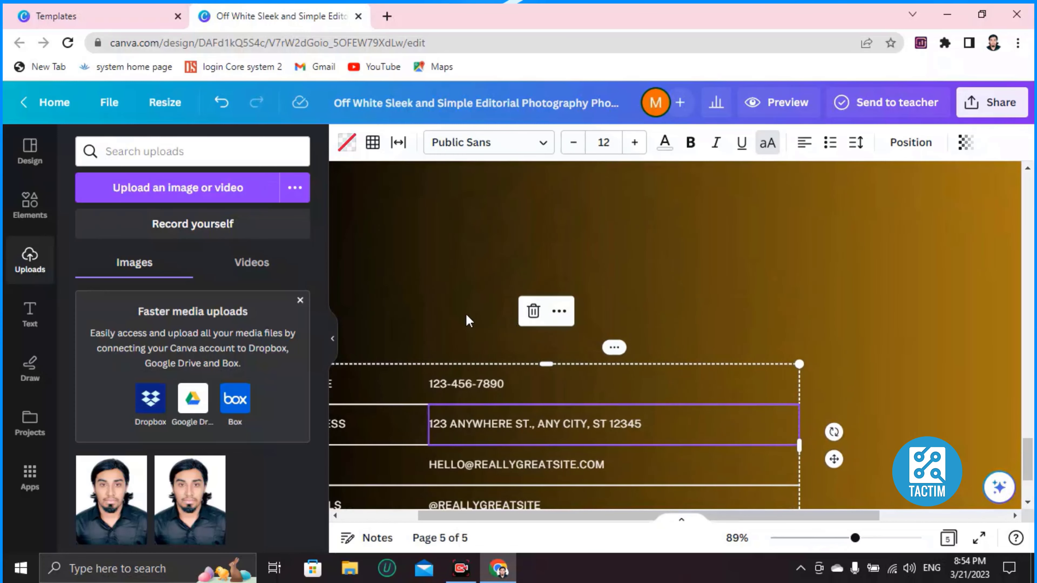
click(478, 282)
scroll(470, 338, down, 3)
Clear the old phone number and replace the address with 'WDK'.
click(492, 383)
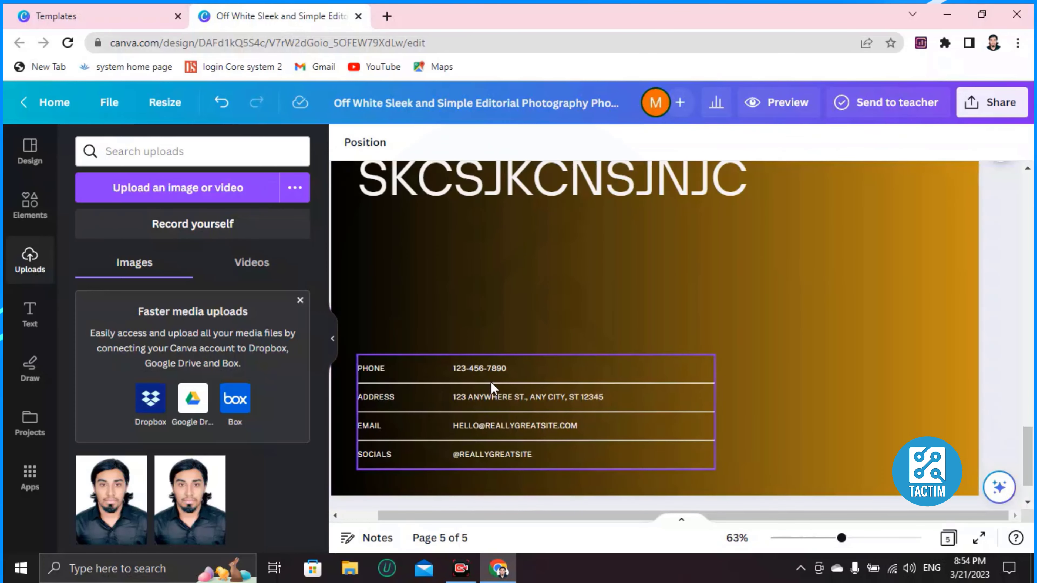
double_click(481, 369)
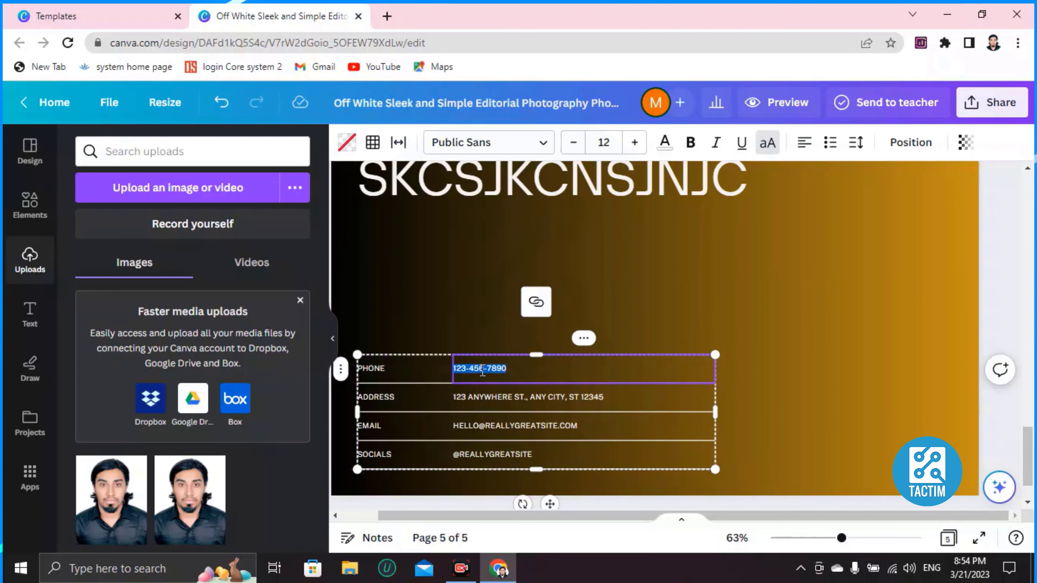
key(BackSpace)
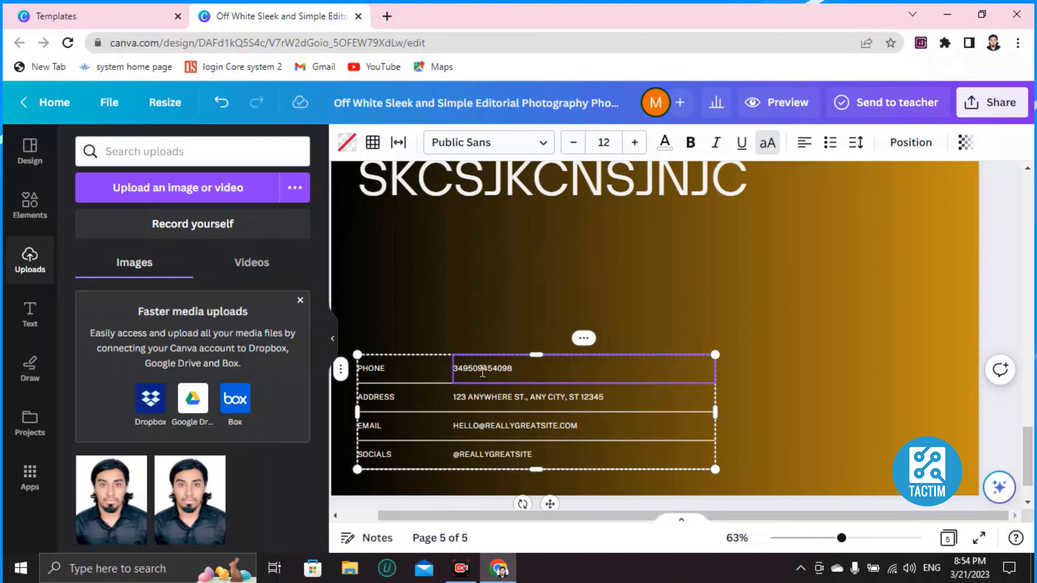
double_click(532, 397)
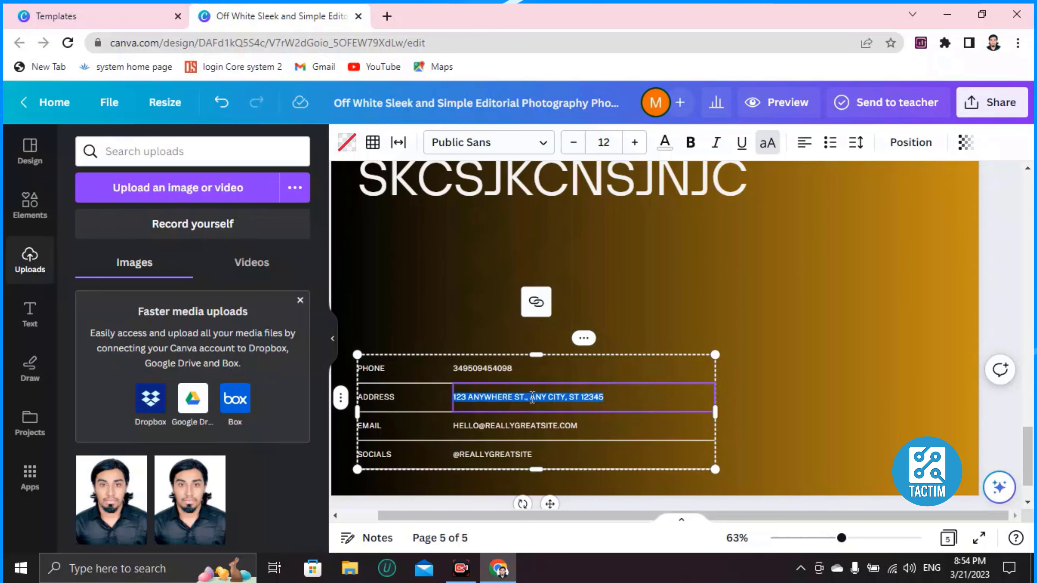
text(WDKWKSNKSCX)
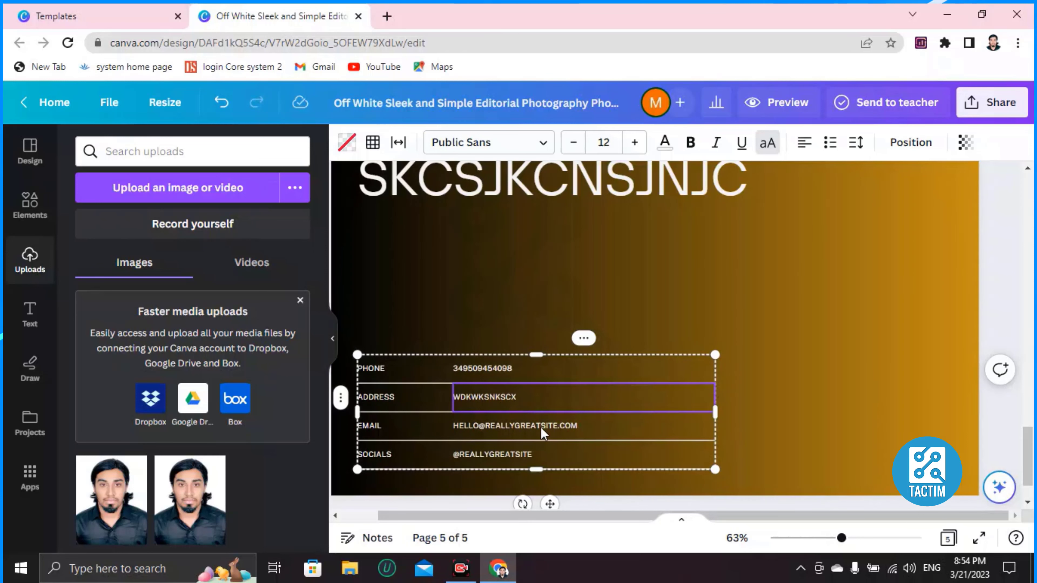
Replace the email entry with 'SNSNCCJNJCN' and the socials entry with 'CK'.
click(532, 422)
click(532, 422)
key(BackSpace)
text(SNSN)
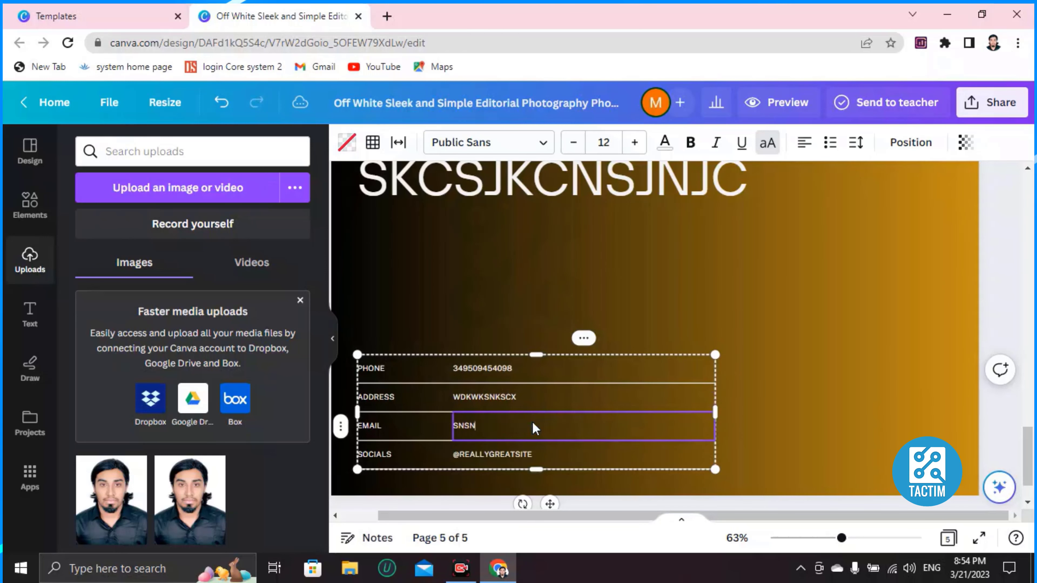
text(CCJNJCN)
click(520, 459)
click(520, 460)
text(CKSNCJSNCKSNC)
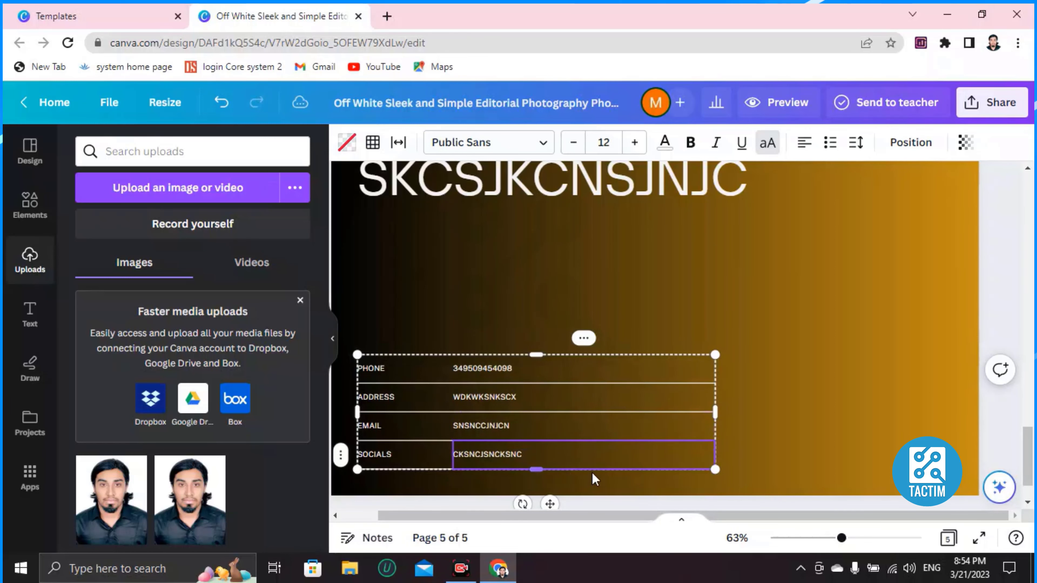
click(725, 322)
scroll(719, 325, up, 20)
After trying a dark navy gradient, give page 2 a purple-to-pink gradient background.
scroll(715, 326, down, 8)
scroll(585, 374, up, 4)
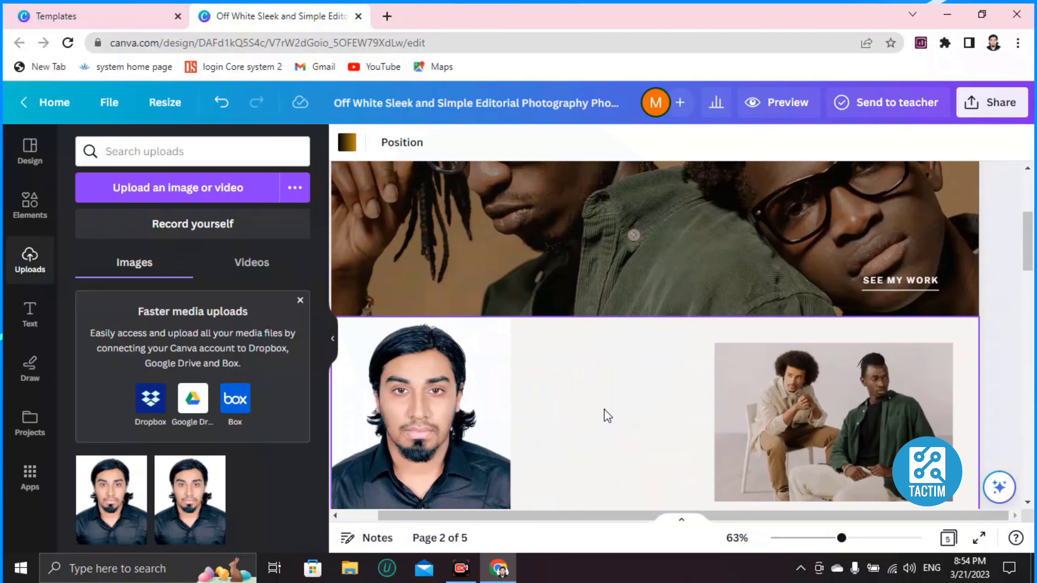
scroll(571, 356, down, 4)
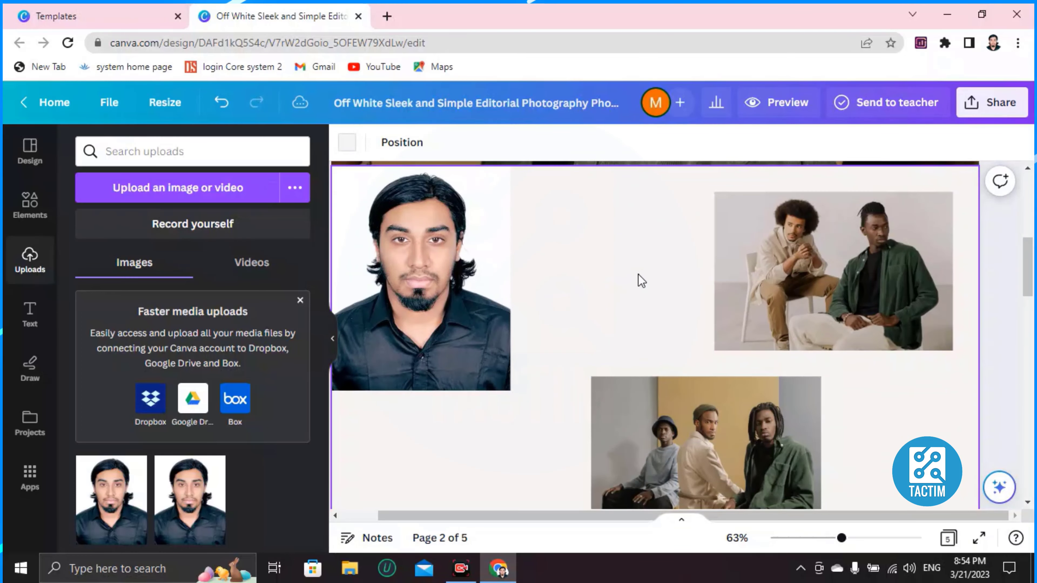
click(347, 142)
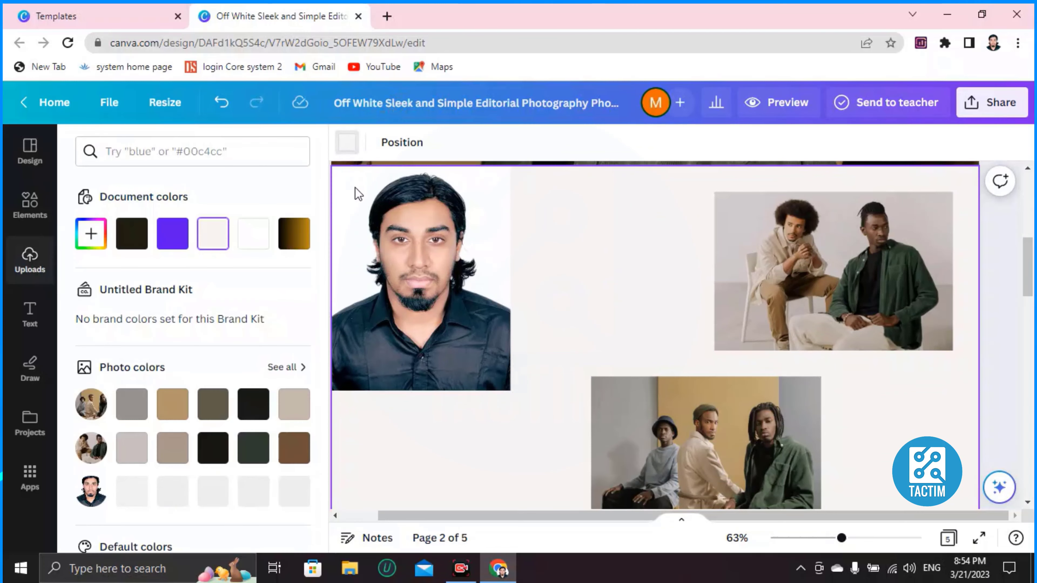
scroll(232, 348, down, 10)
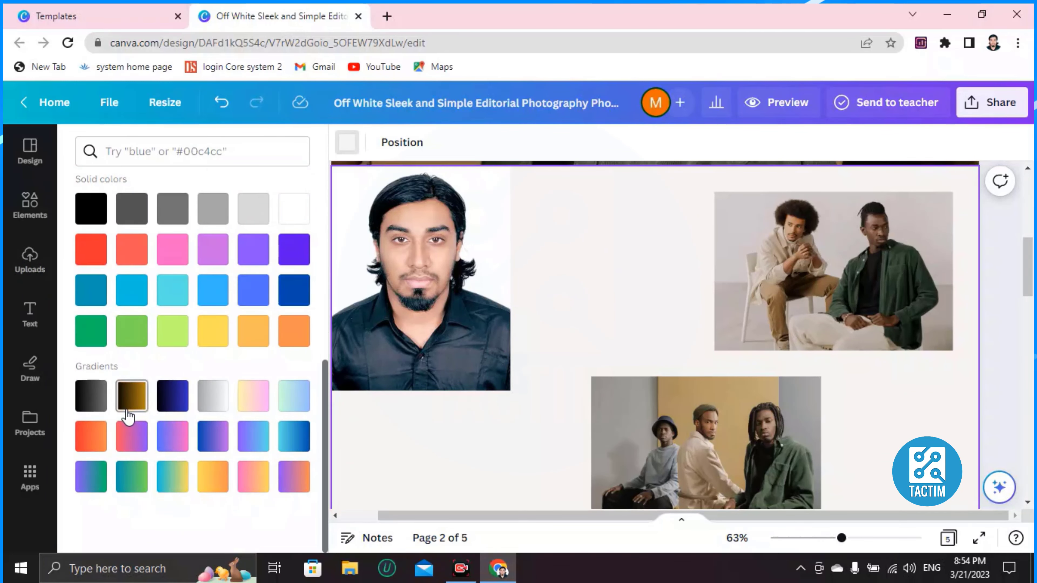
click(167, 398)
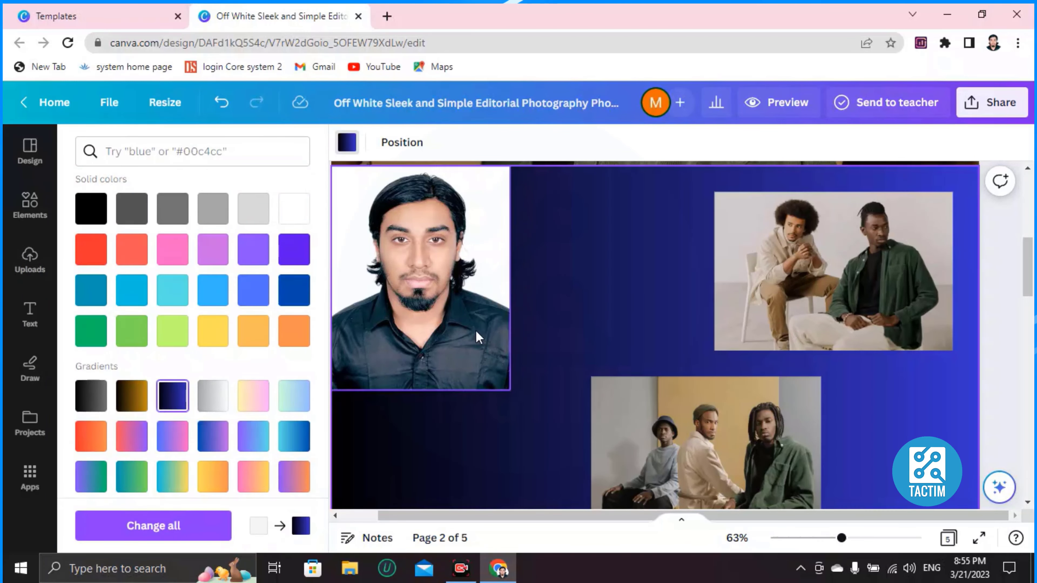
scroll(207, 352, down, 2)
click(172, 381)
scroll(559, 298, down, 8)
scroll(627, 299, up, 15)
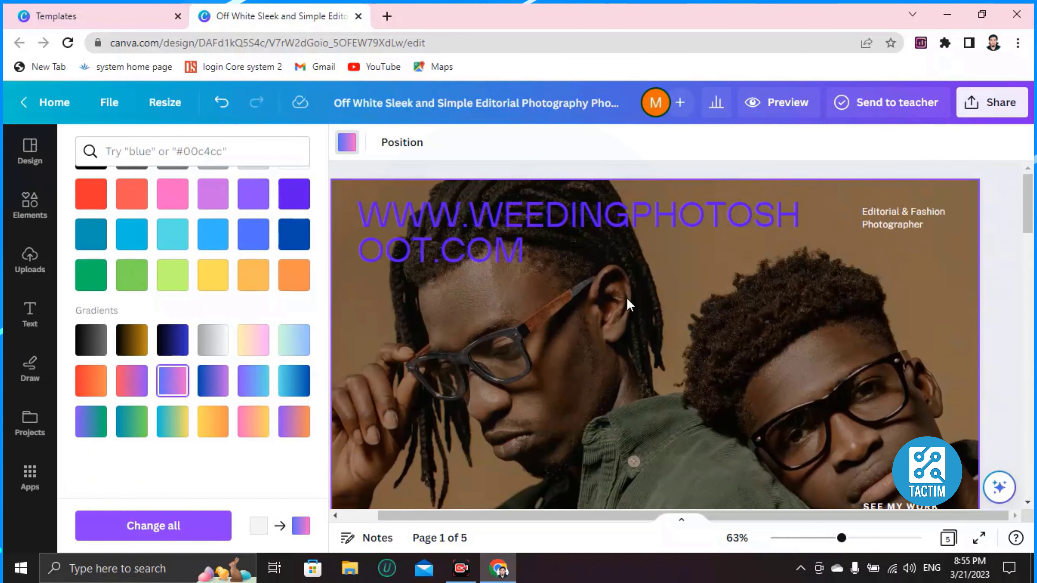
scroll(627, 298, down, 5)
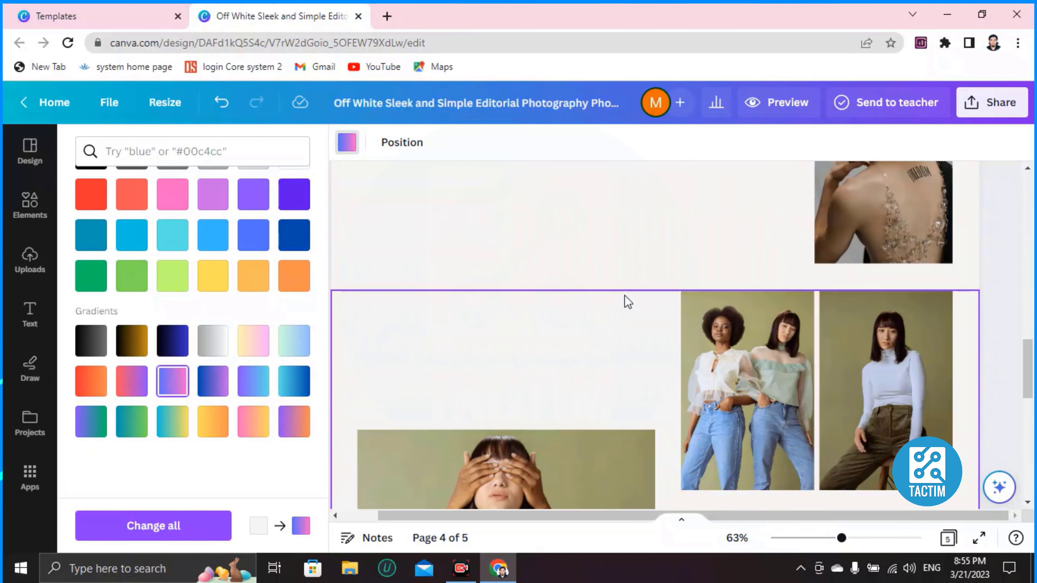
Open and dismiss page 4's options menu, then scroll through the pages.
right_click(620, 298)
click(523, 234)
scroll(578, 289, down, 4)
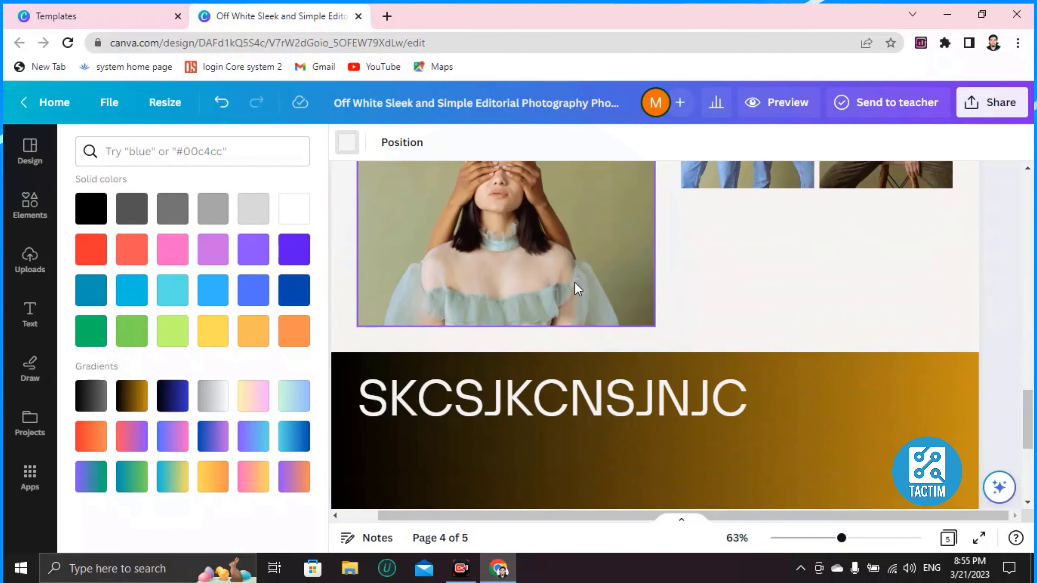
scroll(575, 283, down, 3)
scroll(574, 282, up, 12)
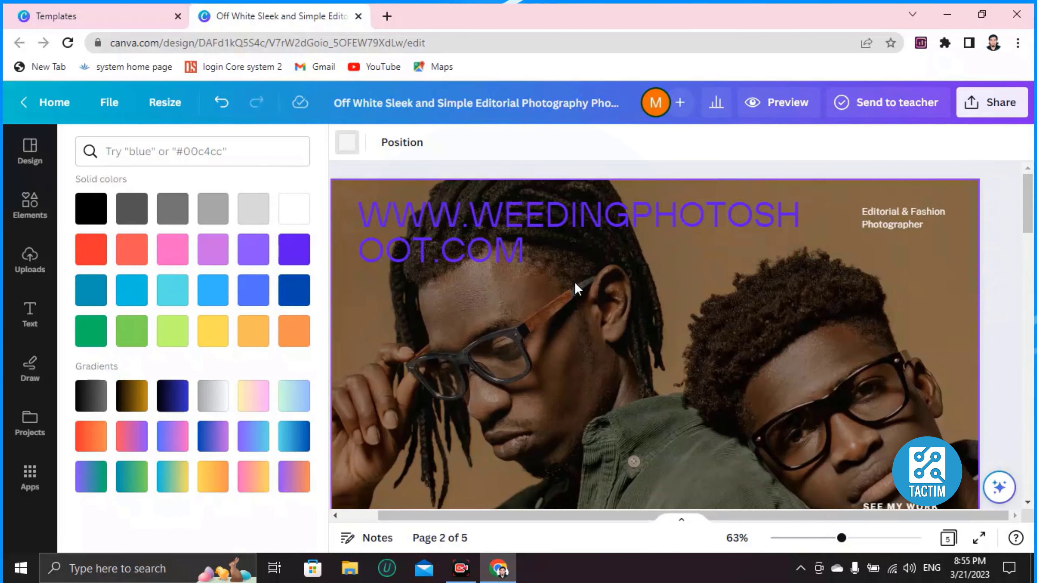
scroll(588, 266, down, 5)
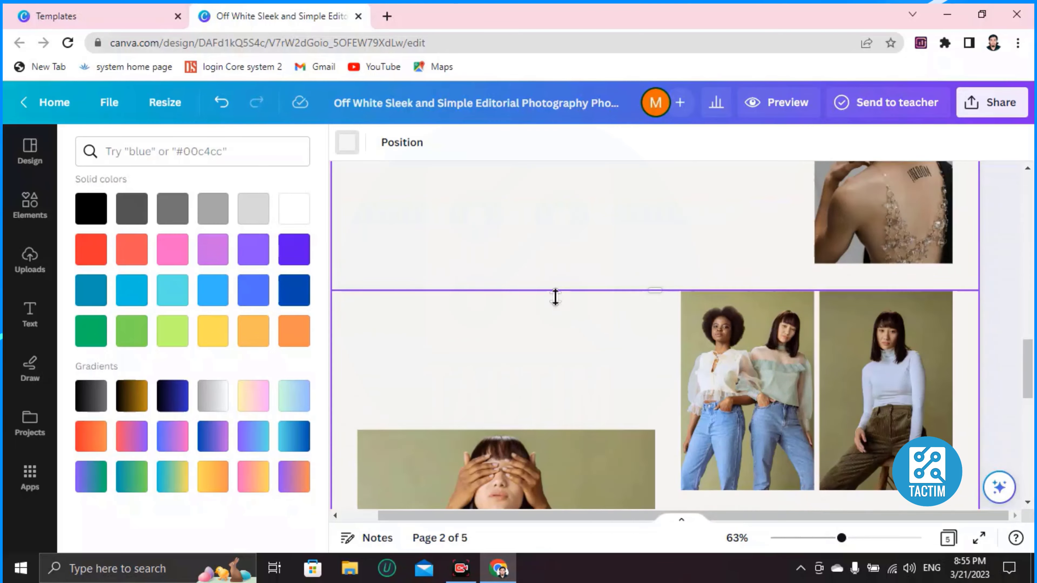
scroll(552, 289, down, 10)
scroll(552, 290, up, 15)
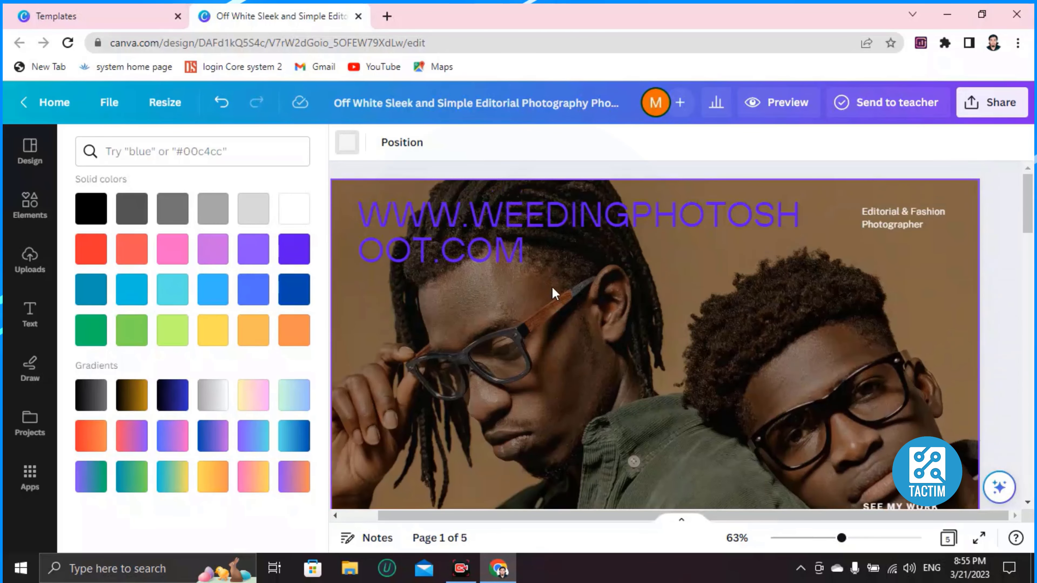
Invite a collaborator's e-mail address with Edit access and send the share invitation.
click(975, 114)
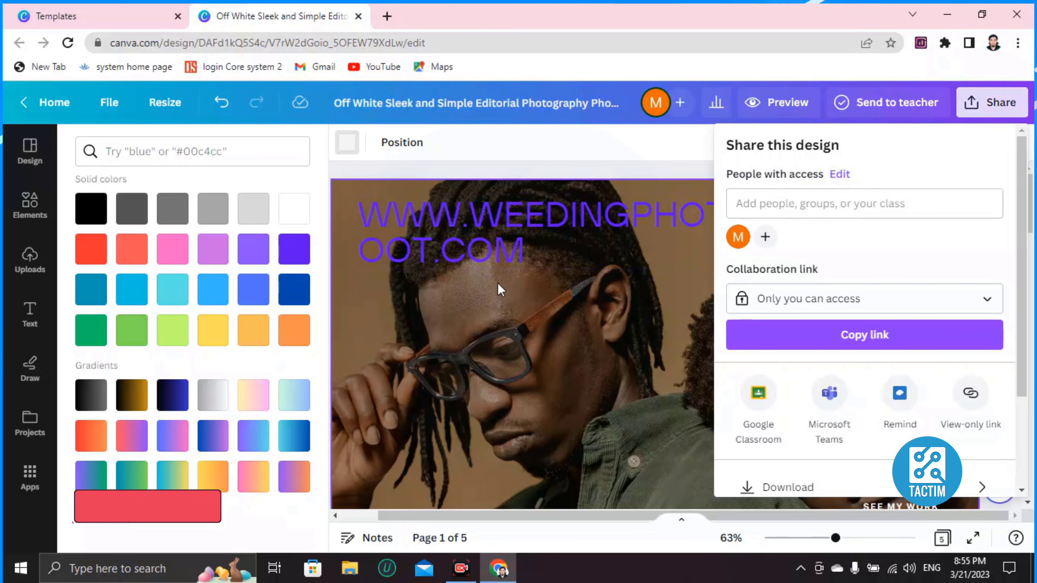
scroll(785, 246, down, 3)
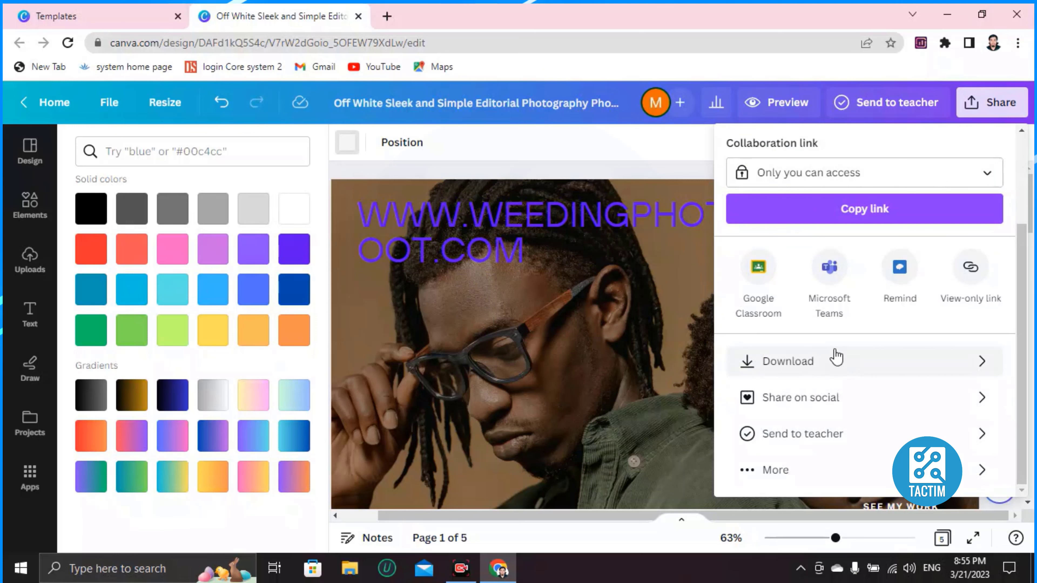
scroll(797, 320, up, 1)
scroll(797, 321, up, 2)
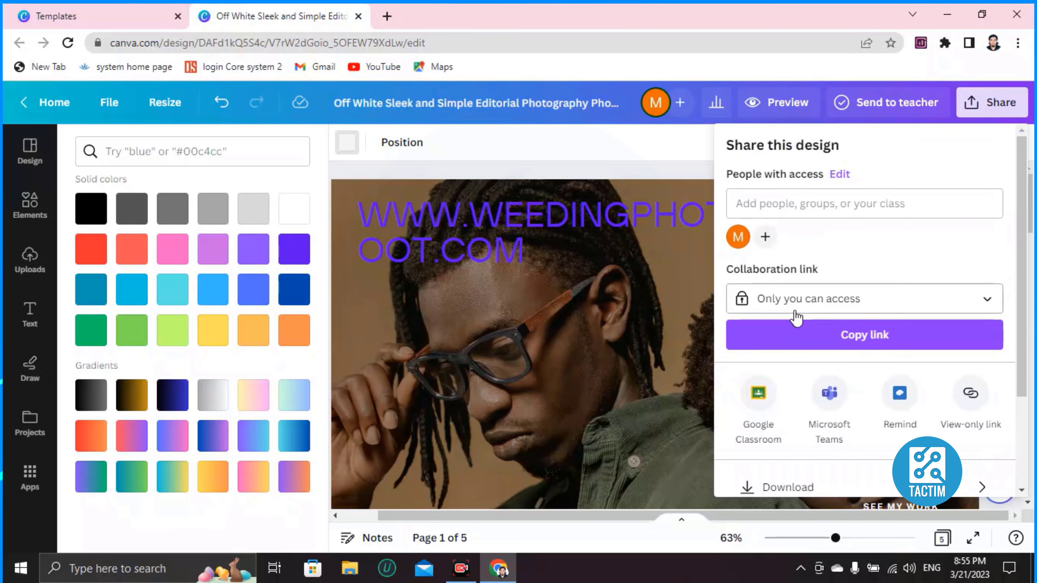
click(805, 201)
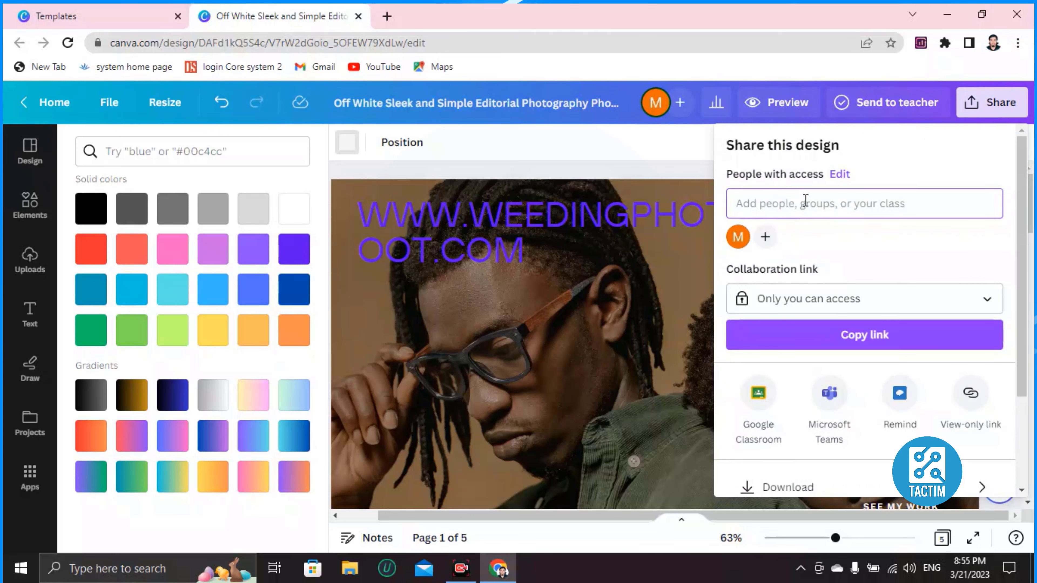
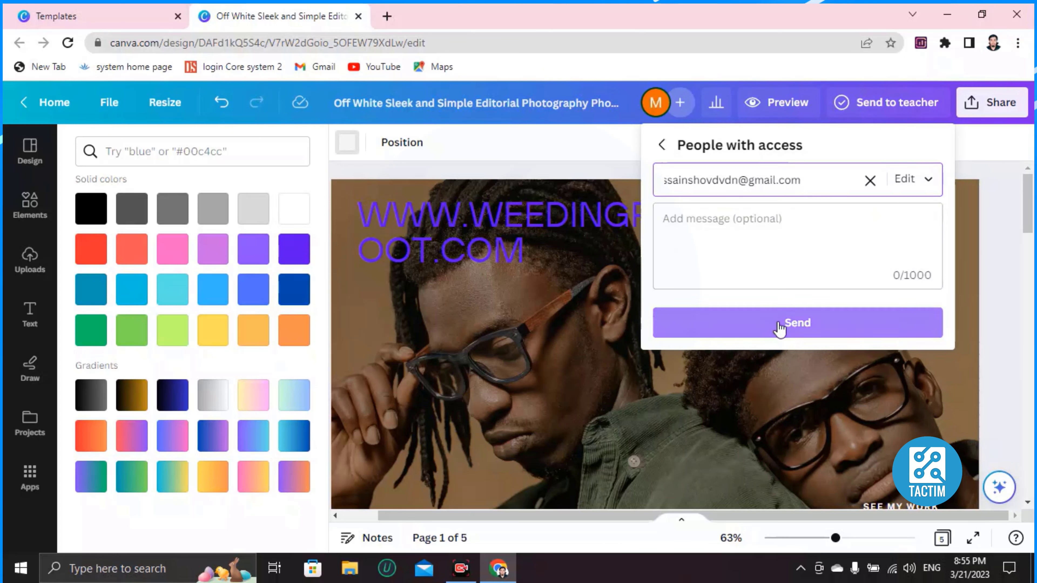
click(780, 322)
click(30, 259)
click(449, 241)
click(513, 302)
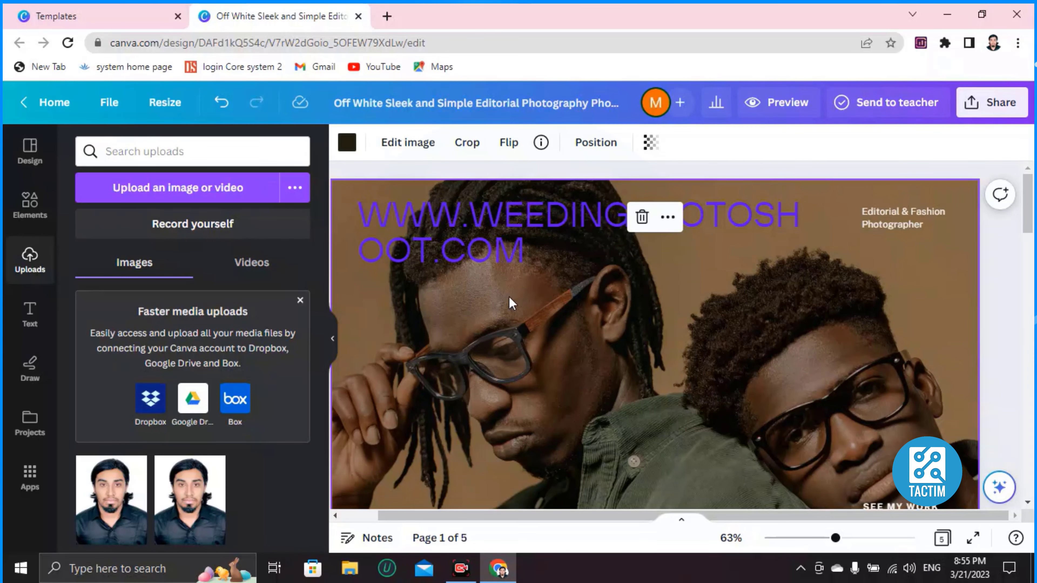
scroll(567, 306, down, 10)
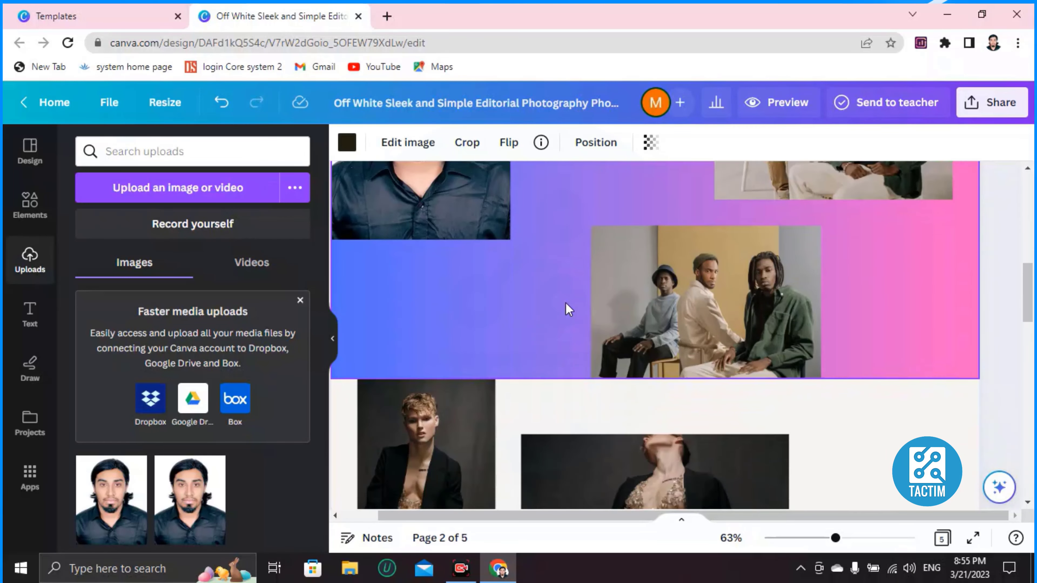